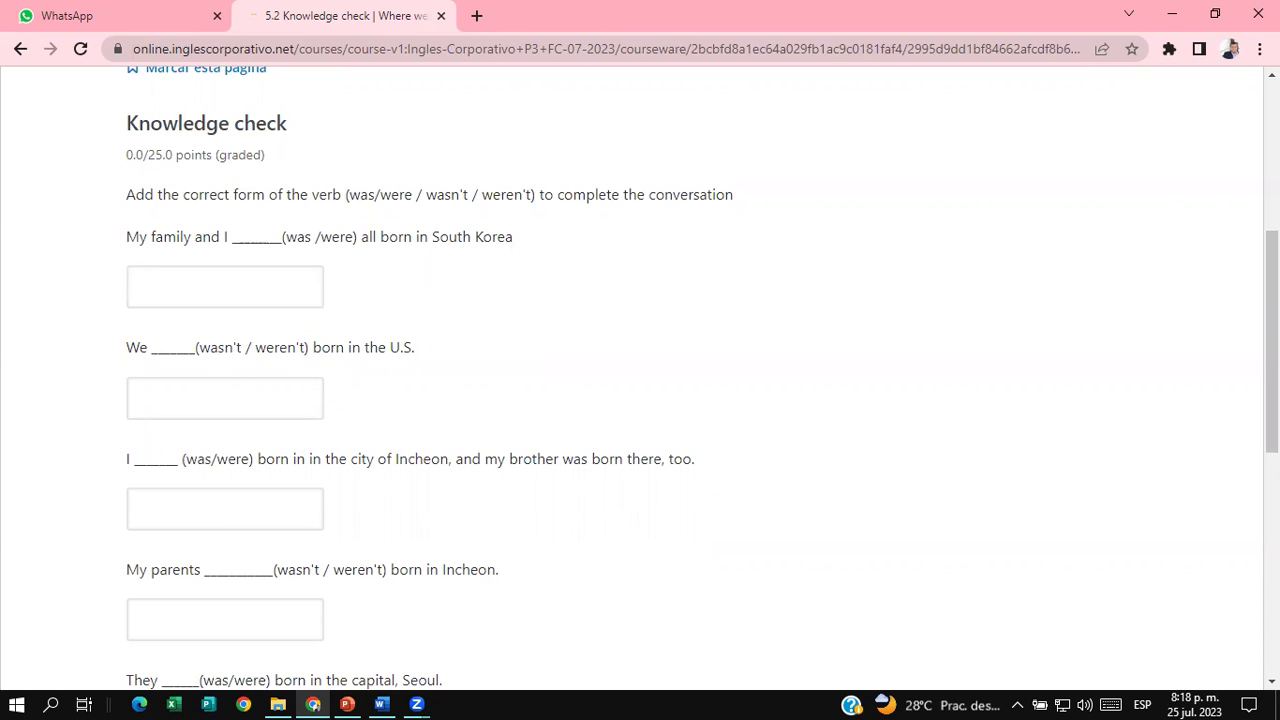
Answer the "My family and I" sentence of the Knowledge check with "were".
scroll(700, 380, up, 1)
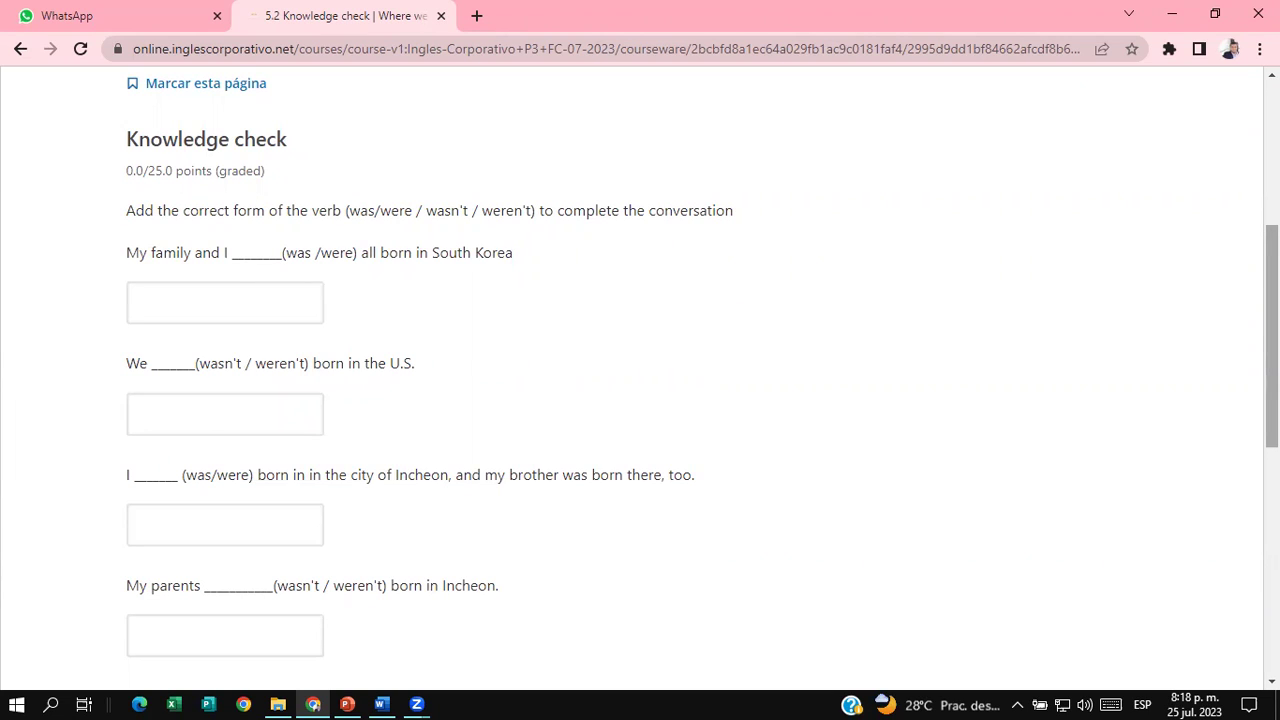
click(205, 301)
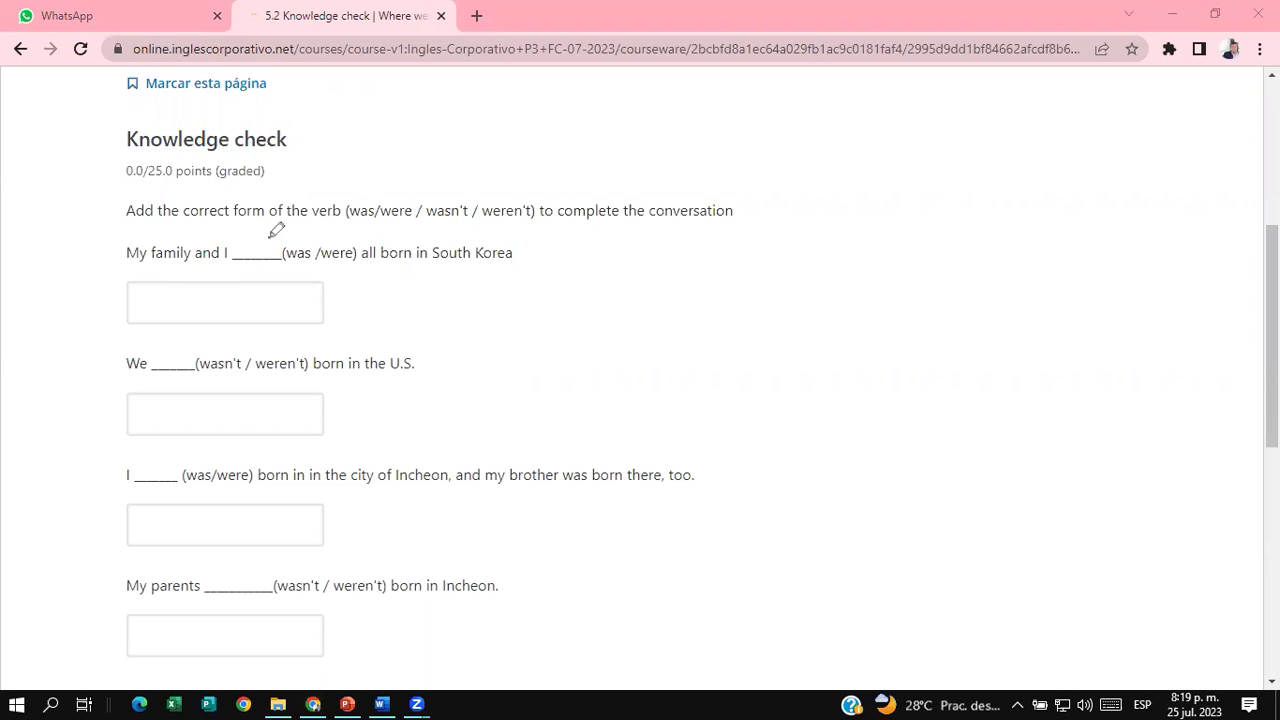
click(216, 306)
text(were)
Answer the "born in the U.S." sentence with "weren´t".
click(213, 426)
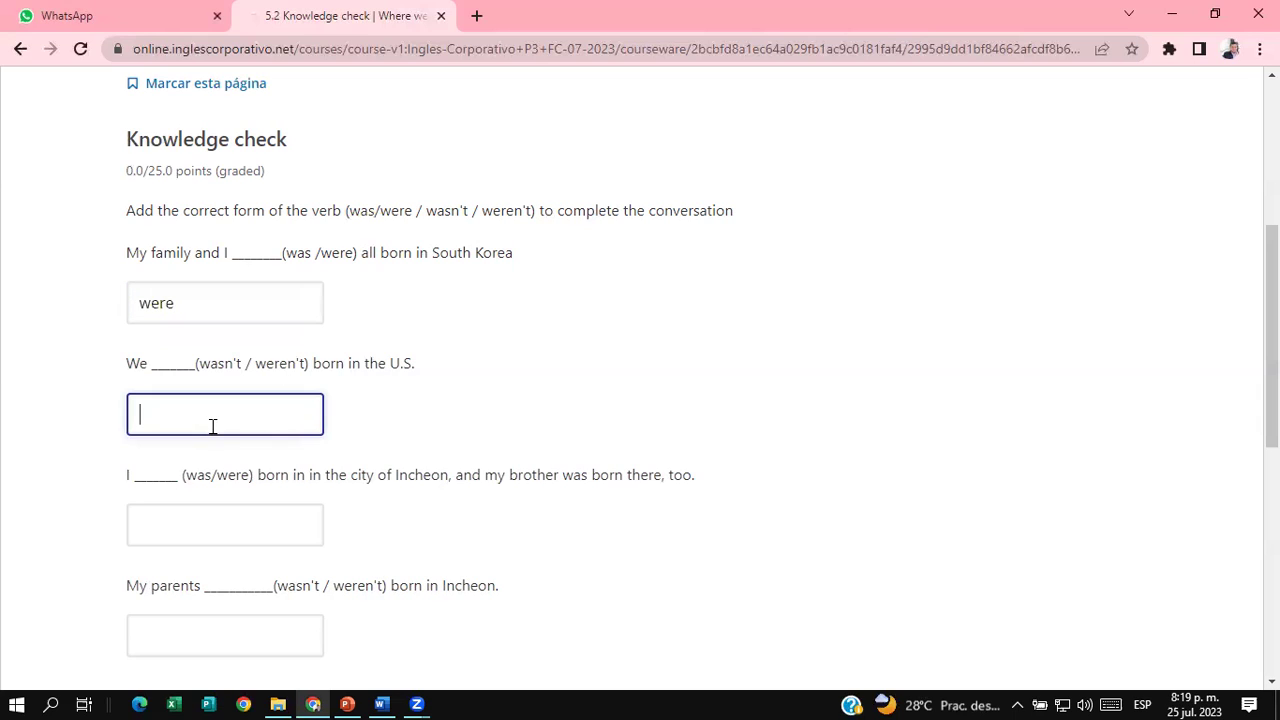
text(we)
key(BackSpace)
key(BackSpace)
click(378, 416)
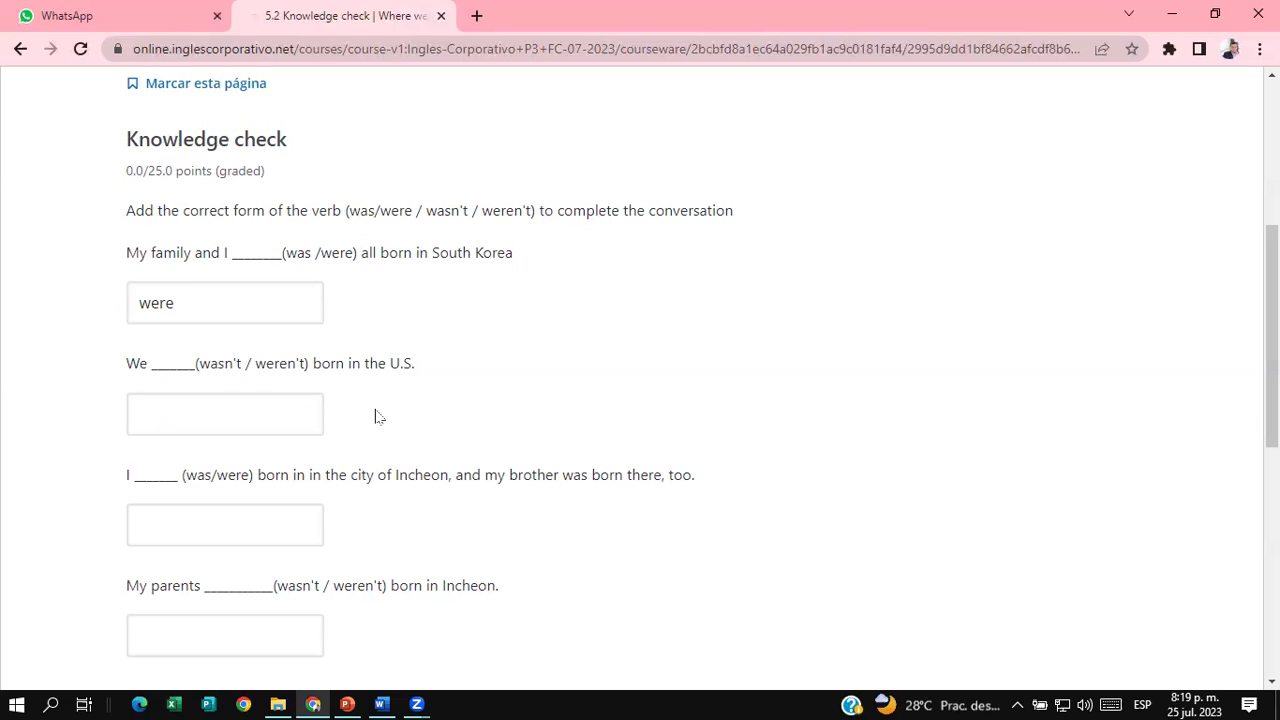
click(256, 410)
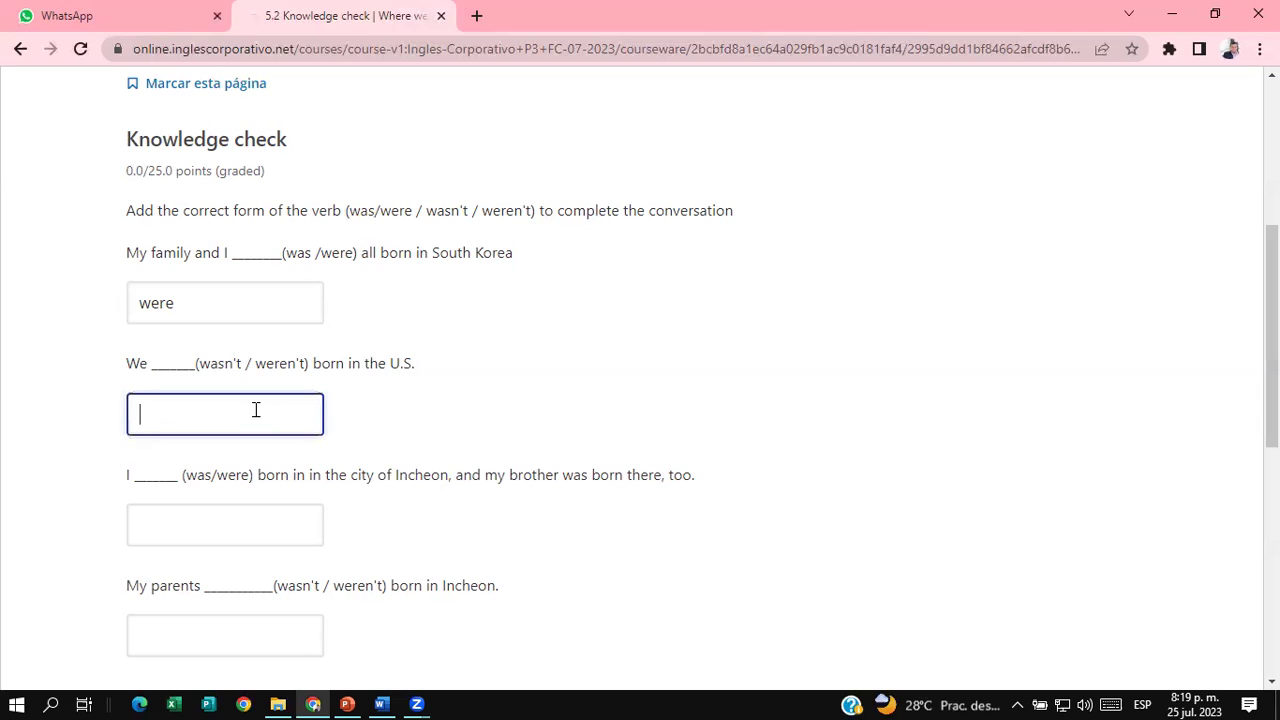
text(weren´t)
Answer the sentence about being born in the city of Incheon with "was".
scroll(640, 380, down, 1)
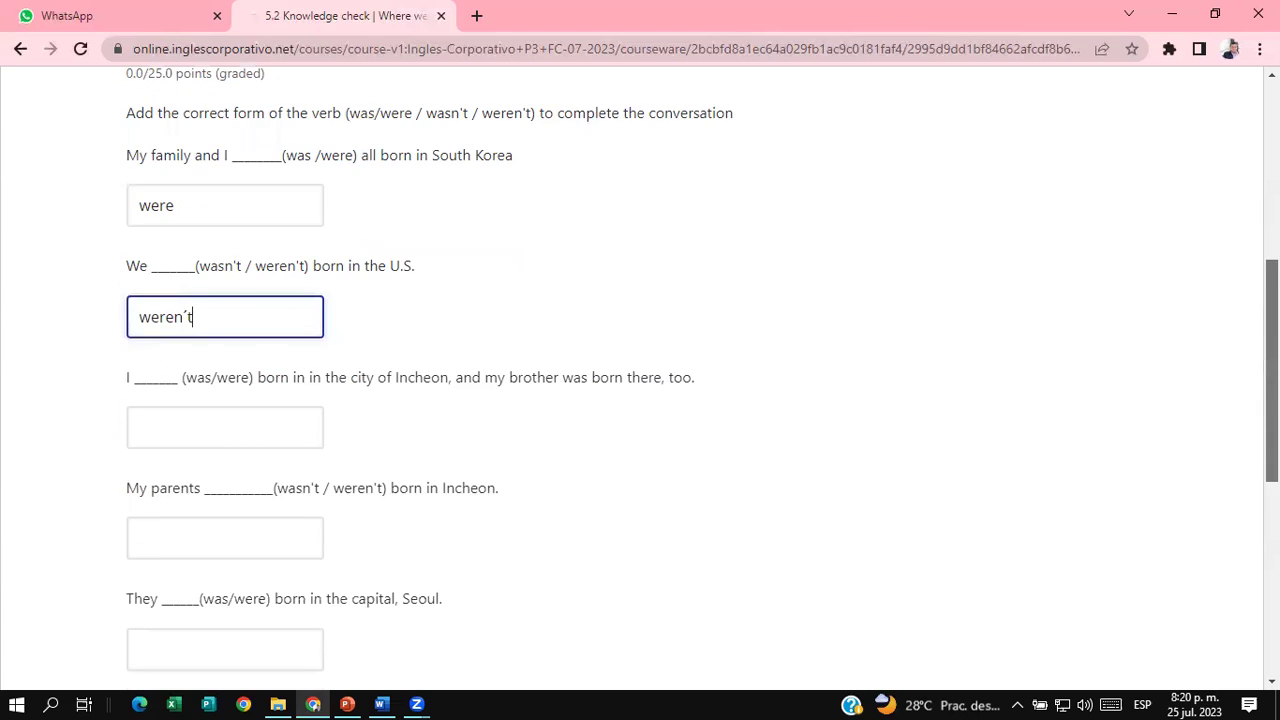
scroll(640, 380, down, 1)
scroll(640, 380, down, 1)
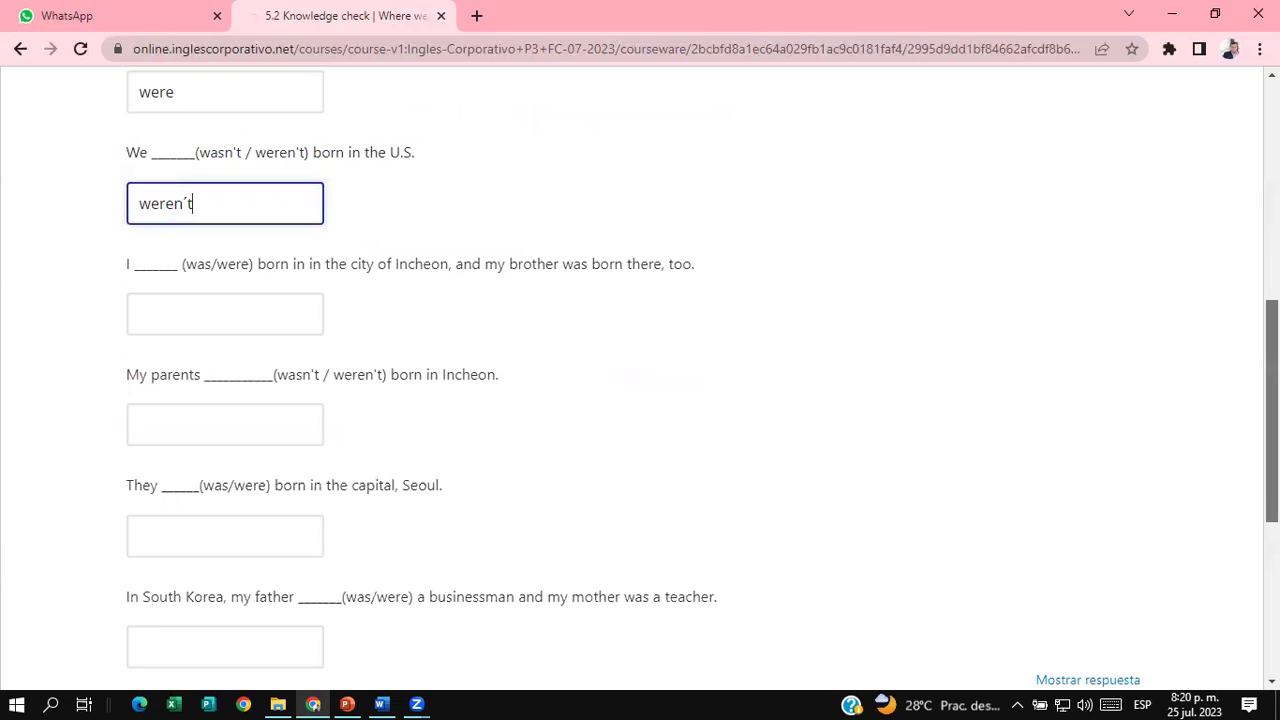
scroll(640, 380, down, 1)
scroll(640, 380, up, 1)
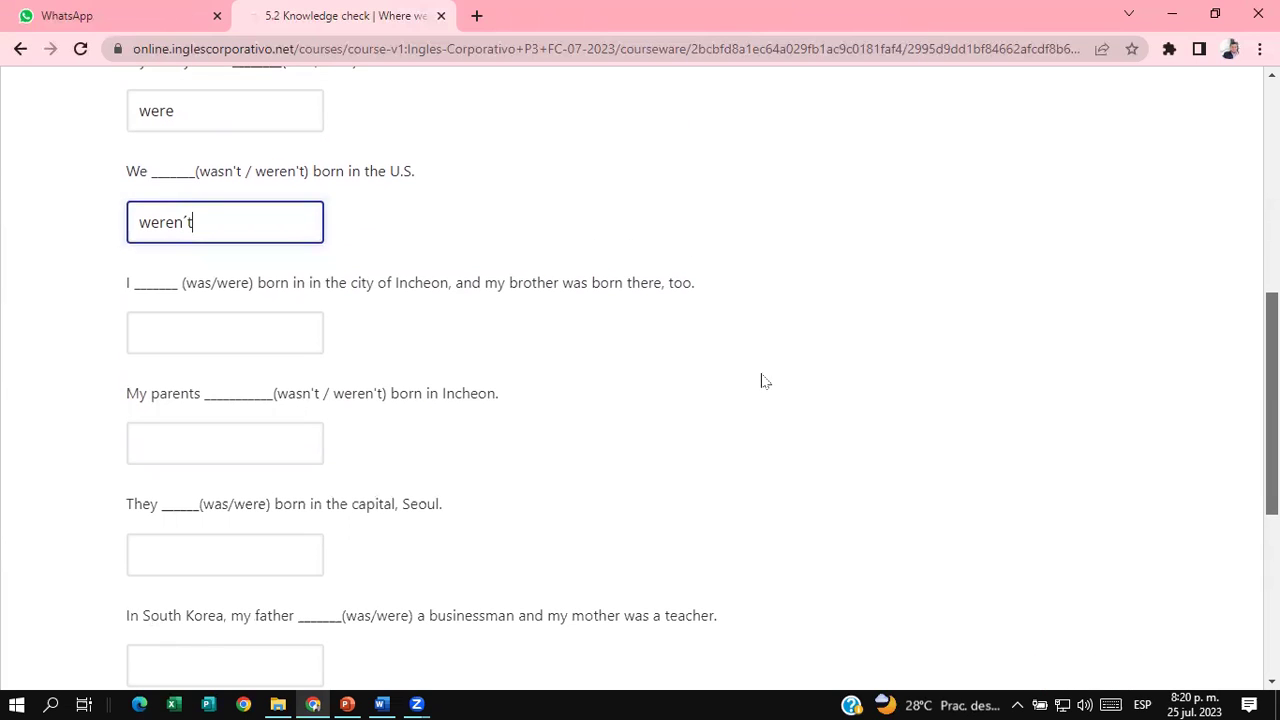
scroll(763, 377, down, 1)
click(194, 303)
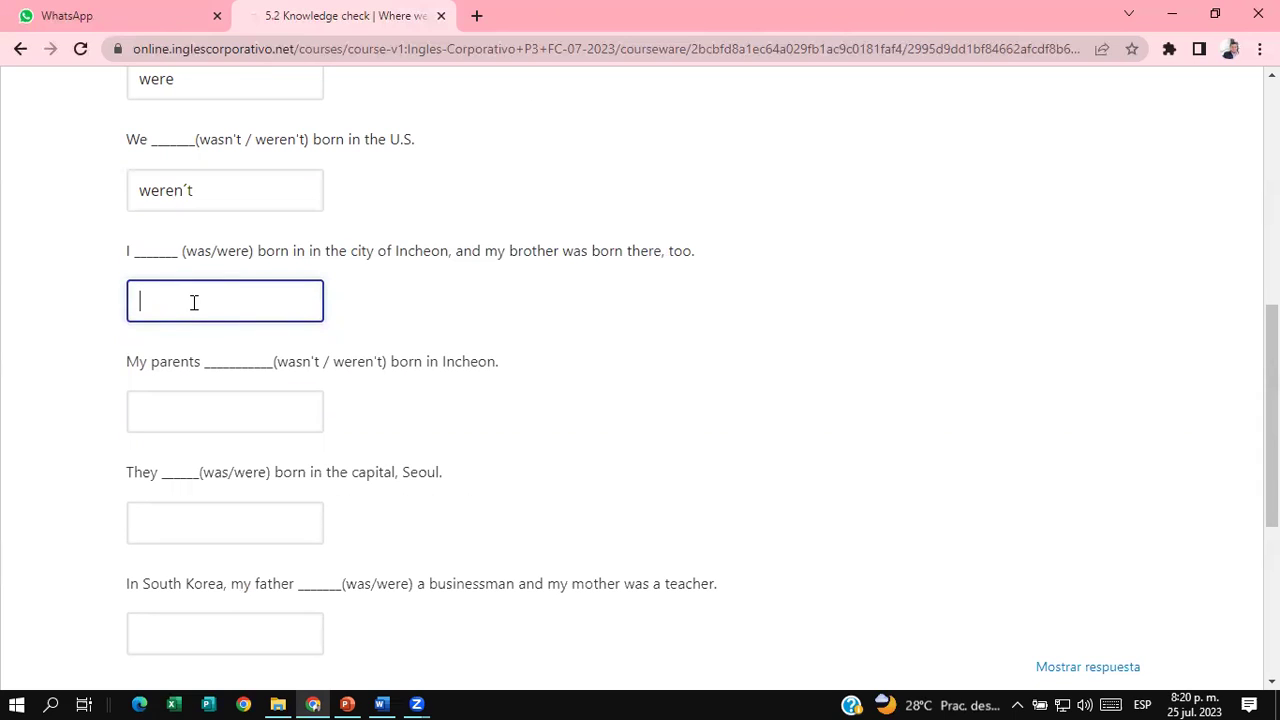
text(was)
Answer the "My parents" sentence about Incheon with "weren't".
click(183, 398)
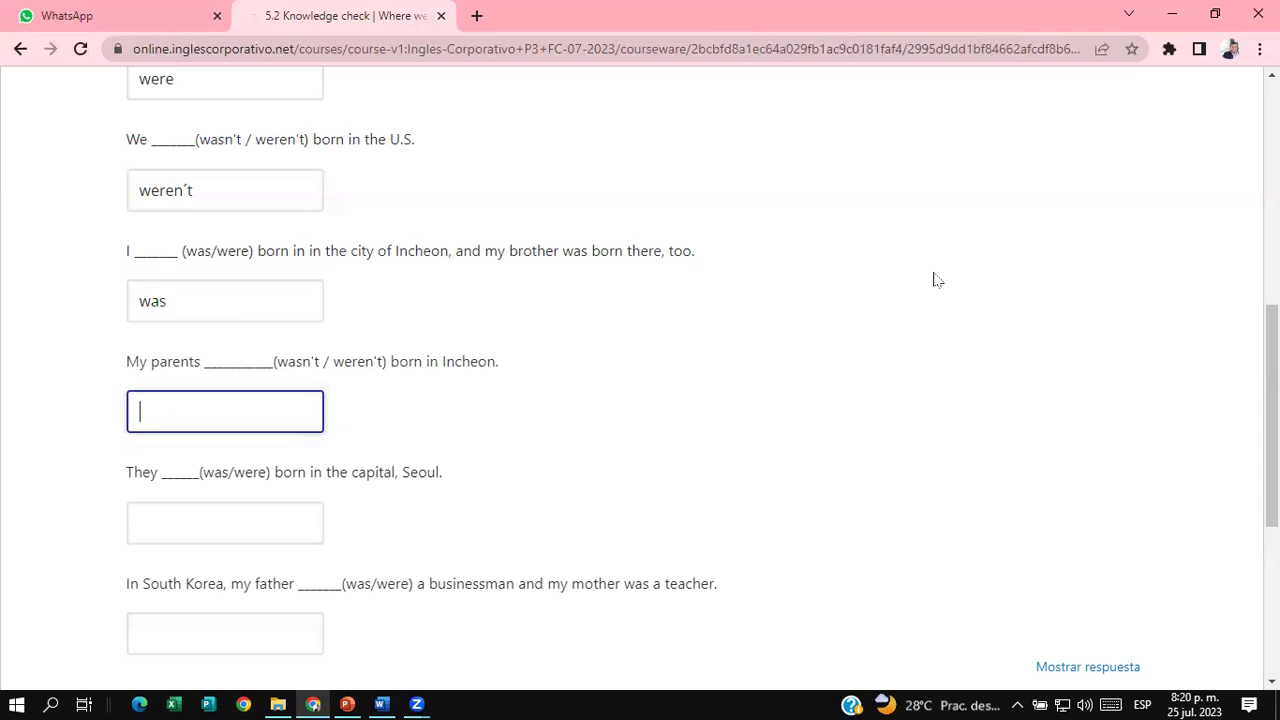
scroll(1008, 405, down, 2)
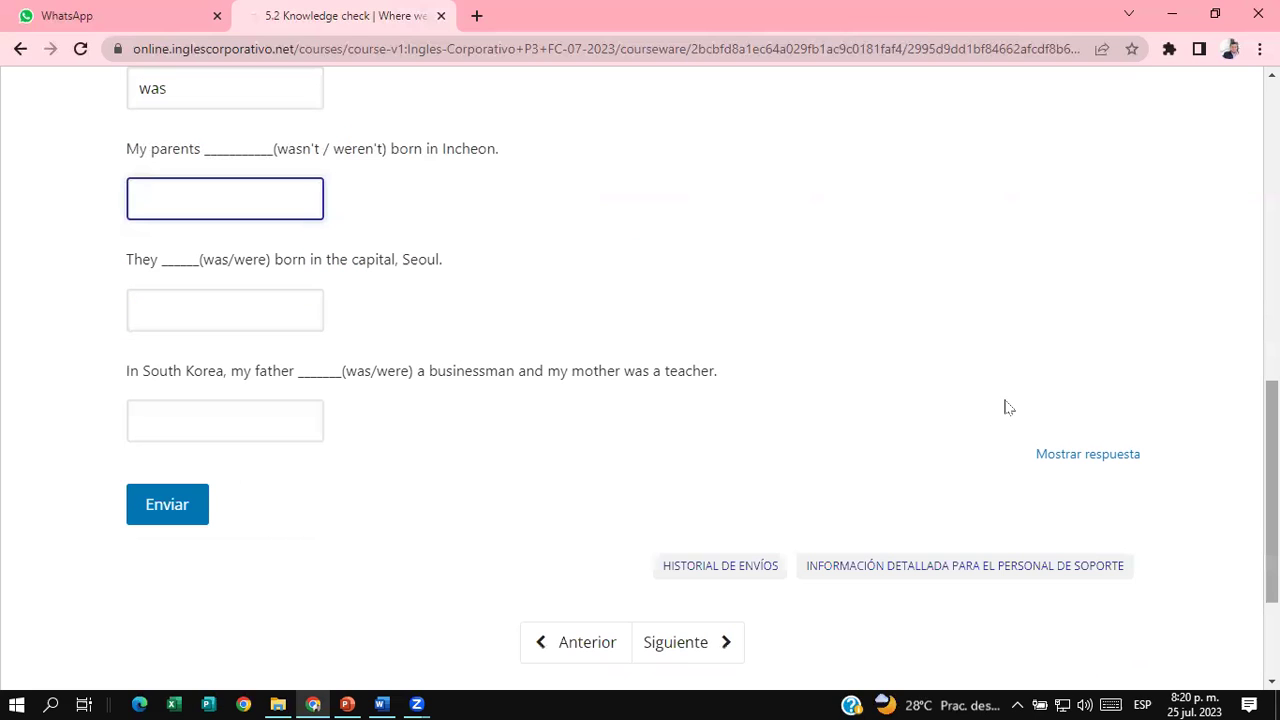
scroll(1163, 360, up, 1)
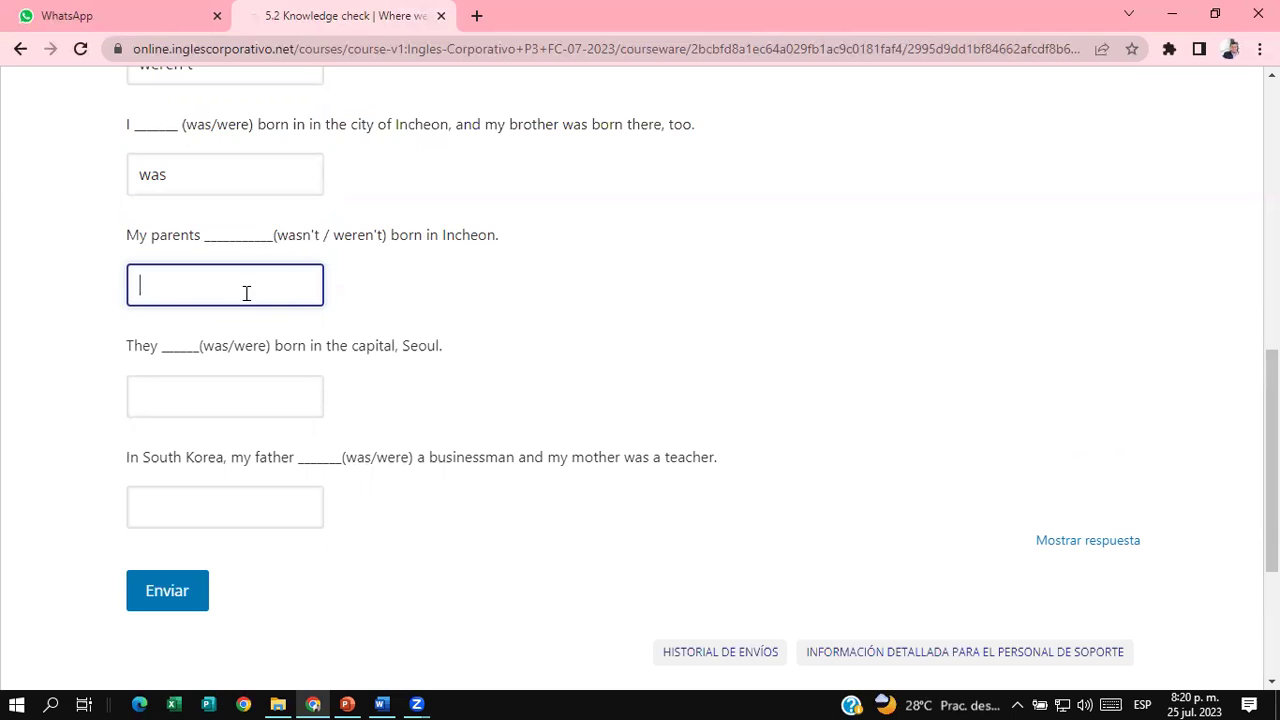
text(weren't)
Answer the sentence about being born in the capital, Seoul, with "were".
click(205, 389)
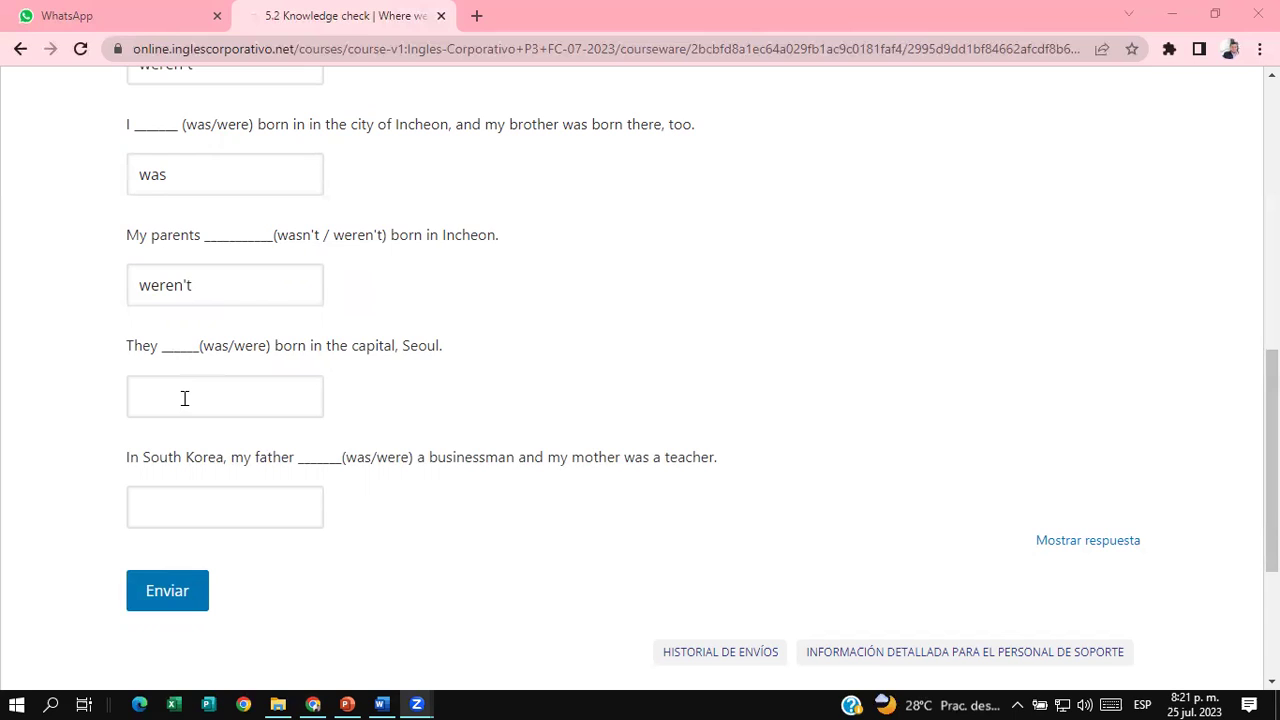
click(185, 398)
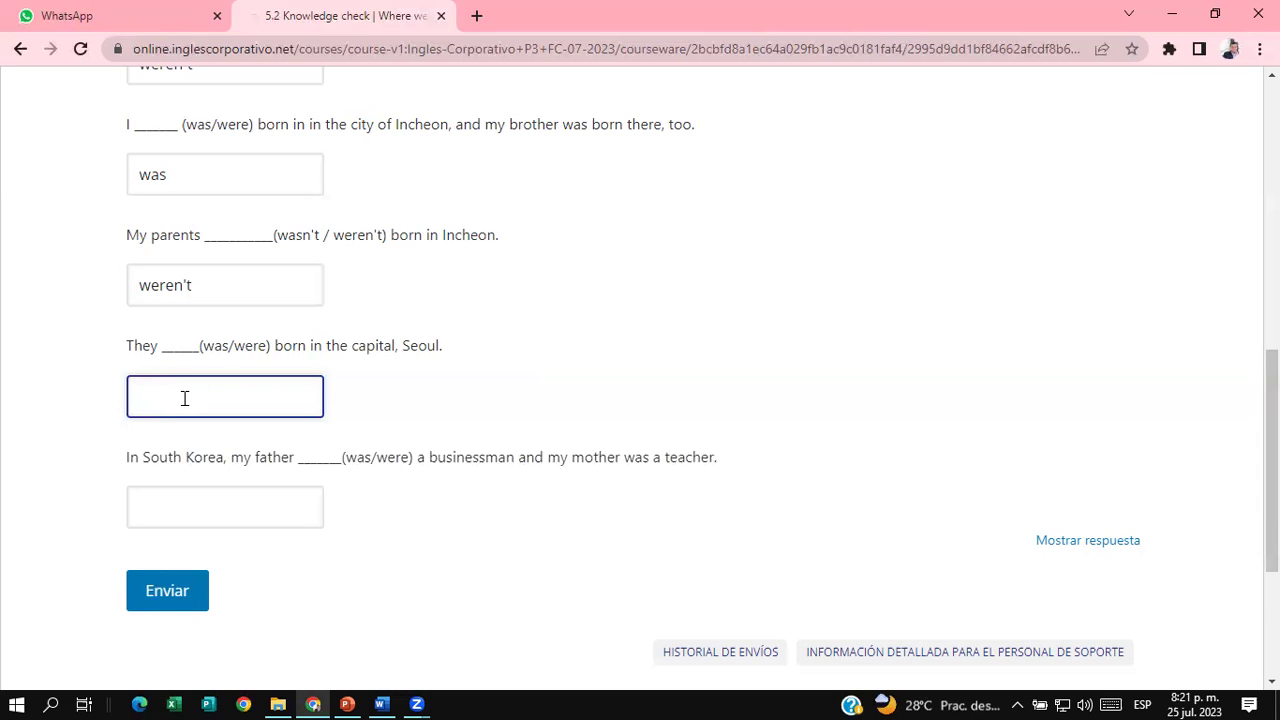
text(were)
key(BackSpace)
key(BackSpace)
key(BackSpace)
key(BackSpace)
text(were)
Answer the sentence about the father being a businessman with "was" and submit the Knowledge check.
click(291, 500)
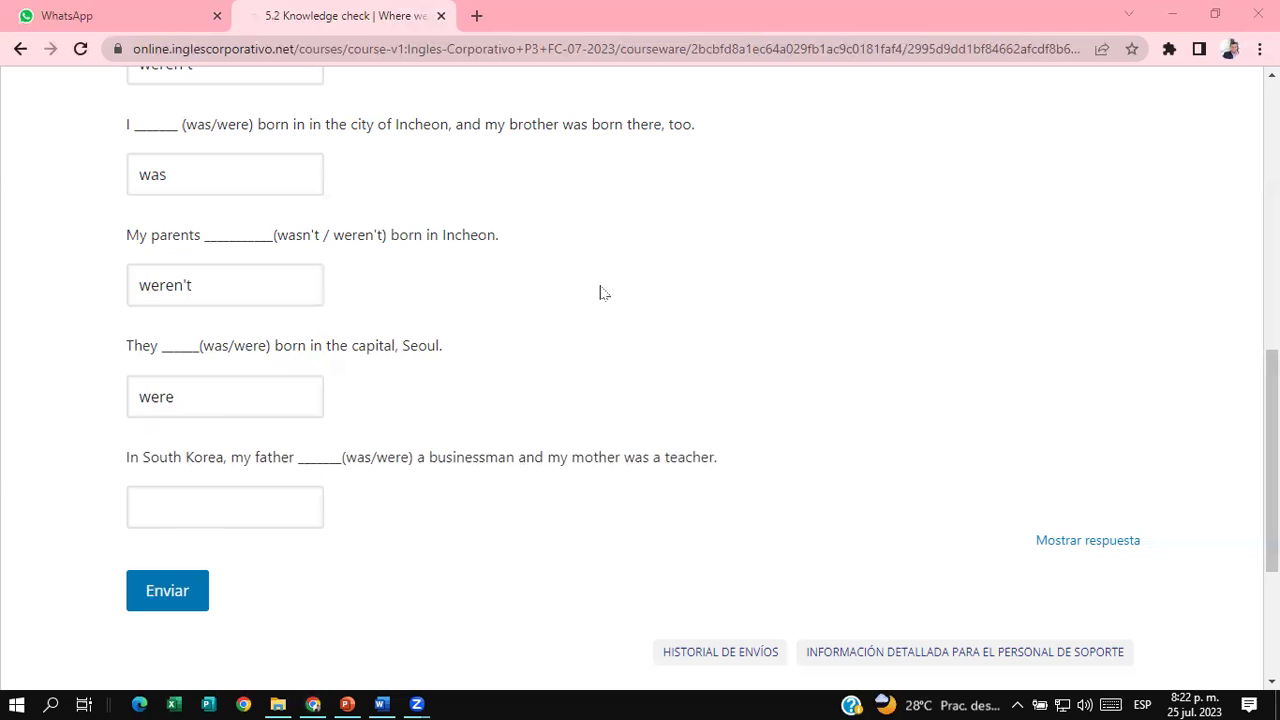
click(170, 507)
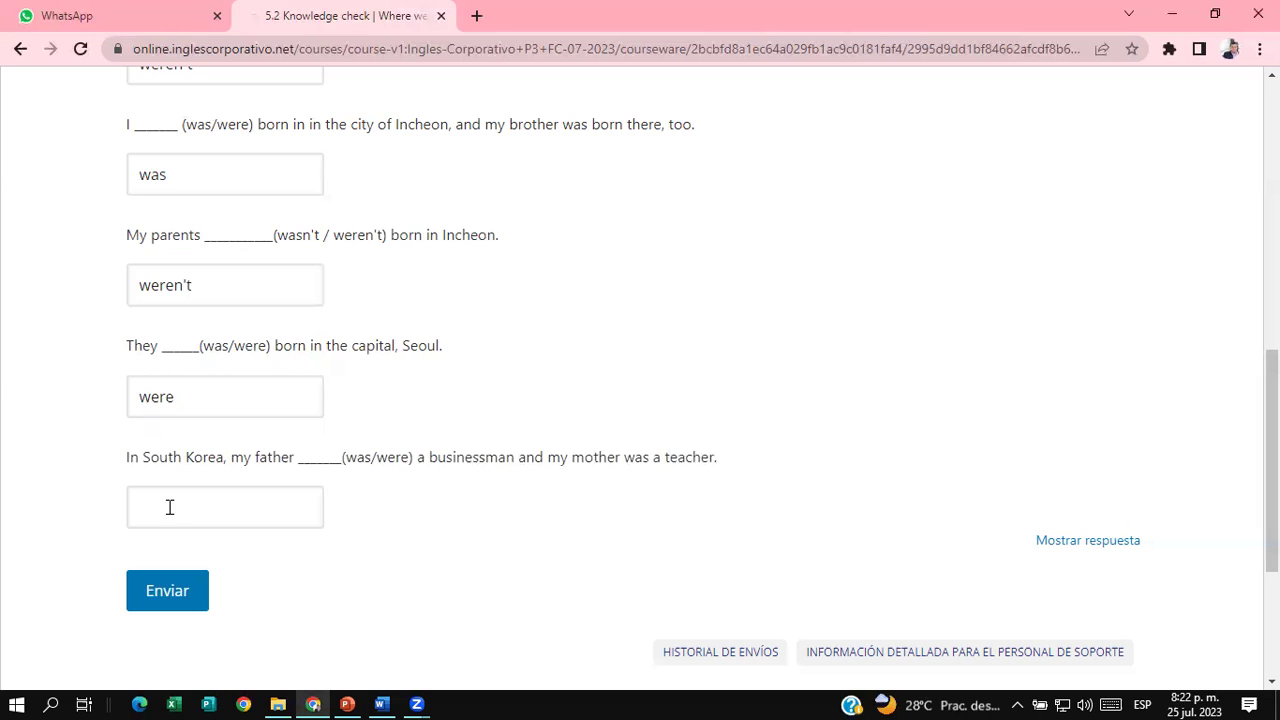
click(170, 507)
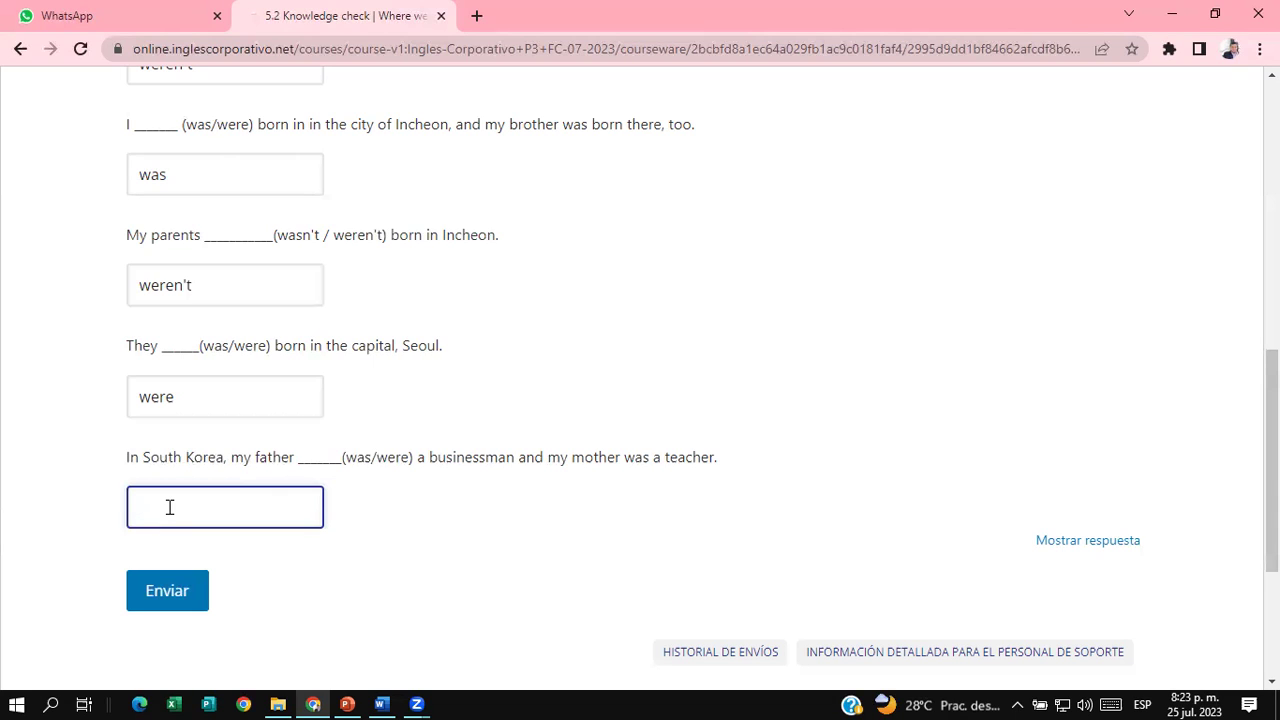
text(was)
click(183, 596)
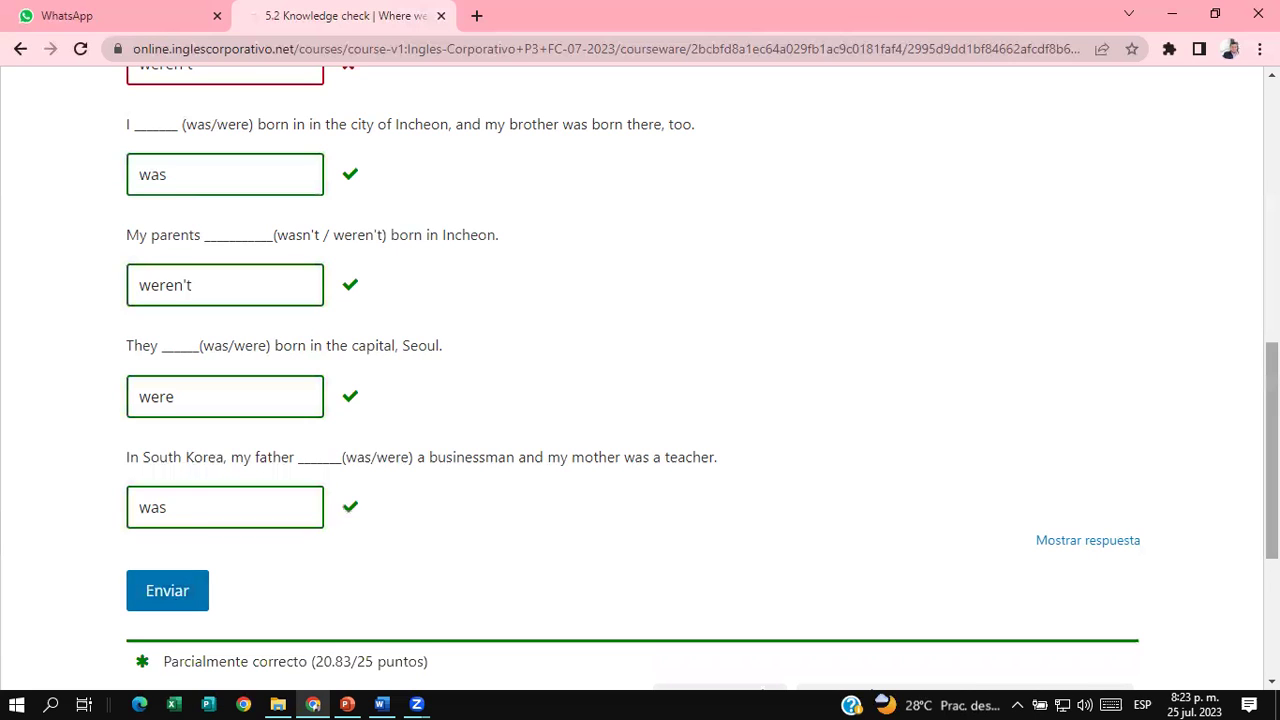
Replace the accent mark in the "born in the U.S." answer with a straight apostrophe ("weren't") and resubmit the exercise.
scroll(640, 380, down, 2)
scroll(640, 380, up, 4)
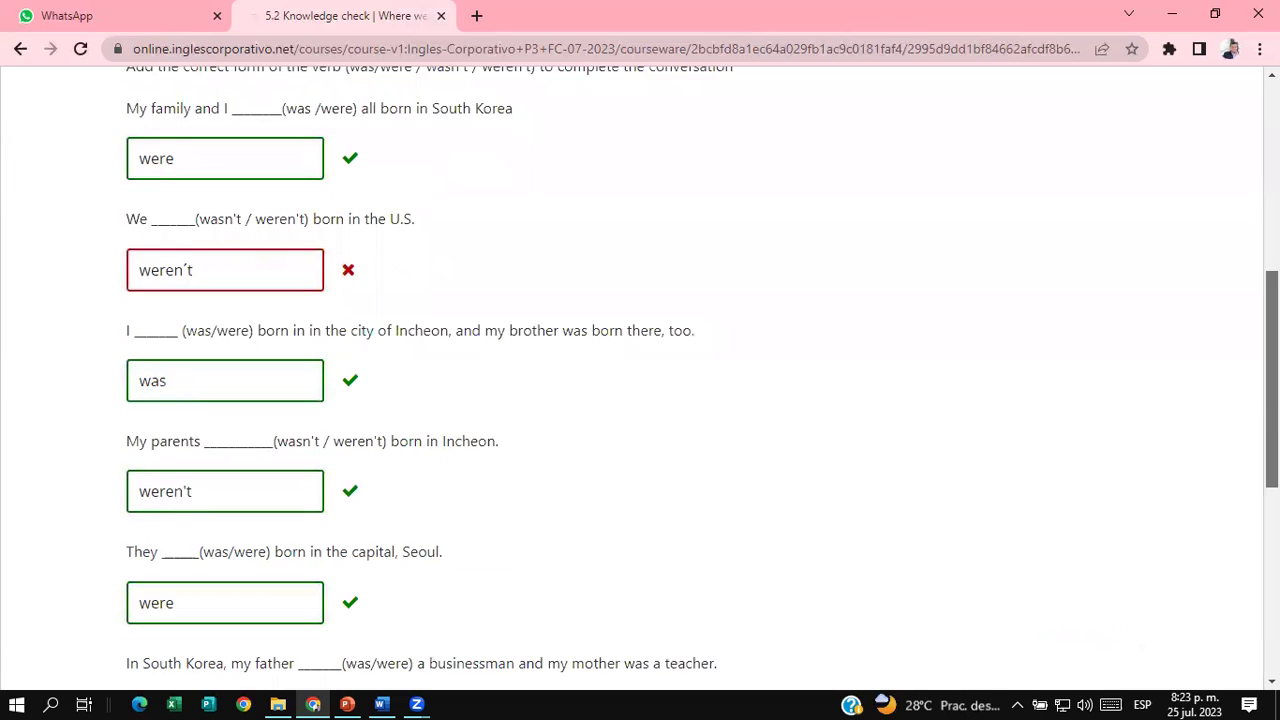
scroll(640, 380, up, 1)
scroll(640, 380, up, 1)
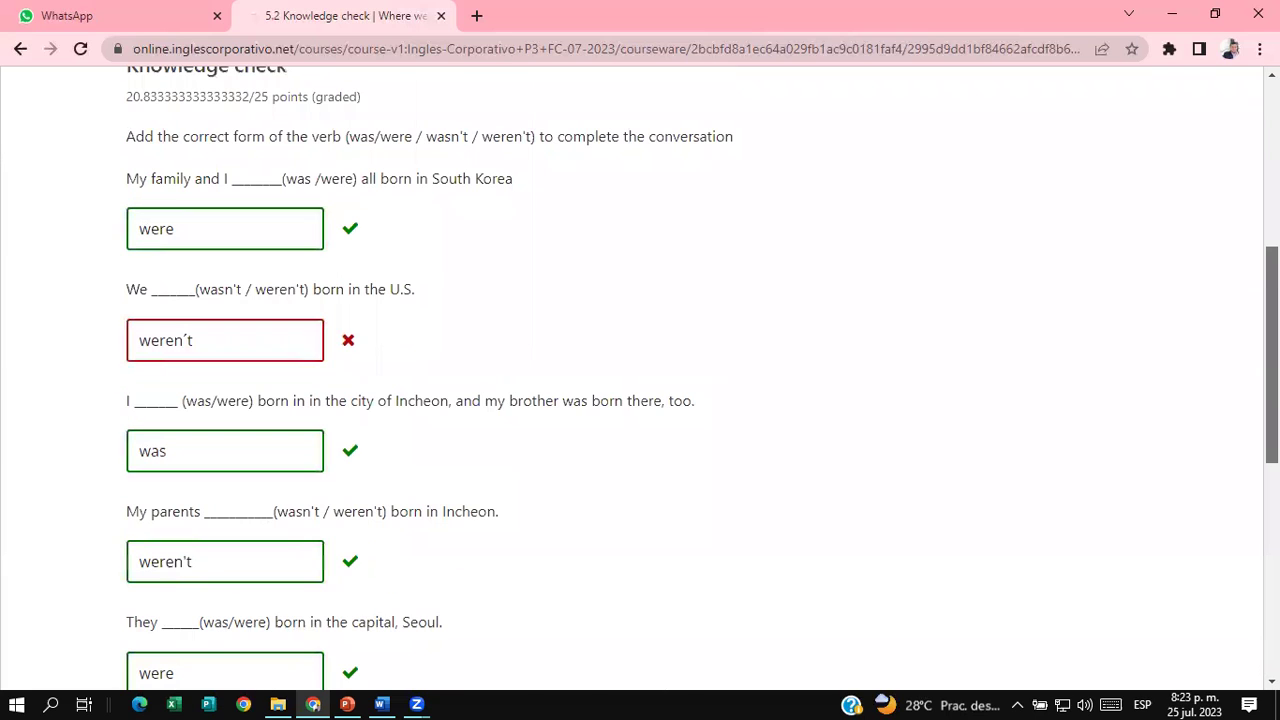
scroll(640, 380, up, 1)
scroll(640, 380, up, 1)
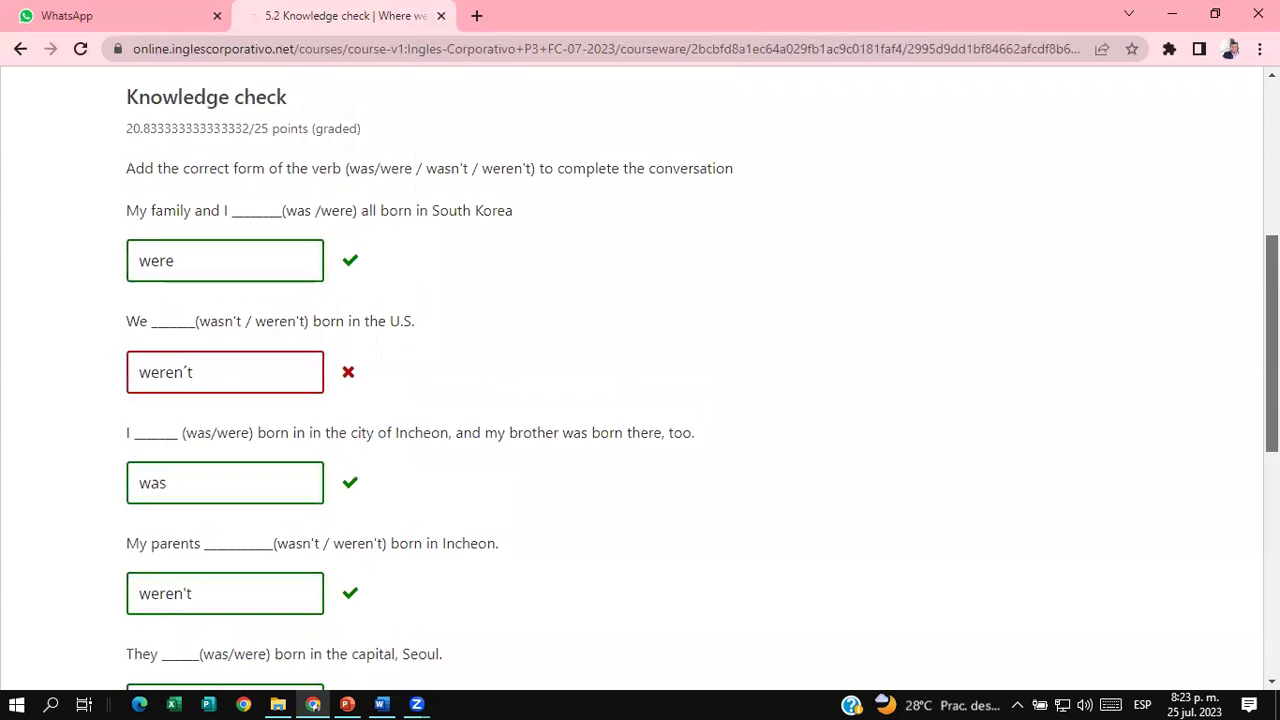
scroll(640, 380, up, 1)
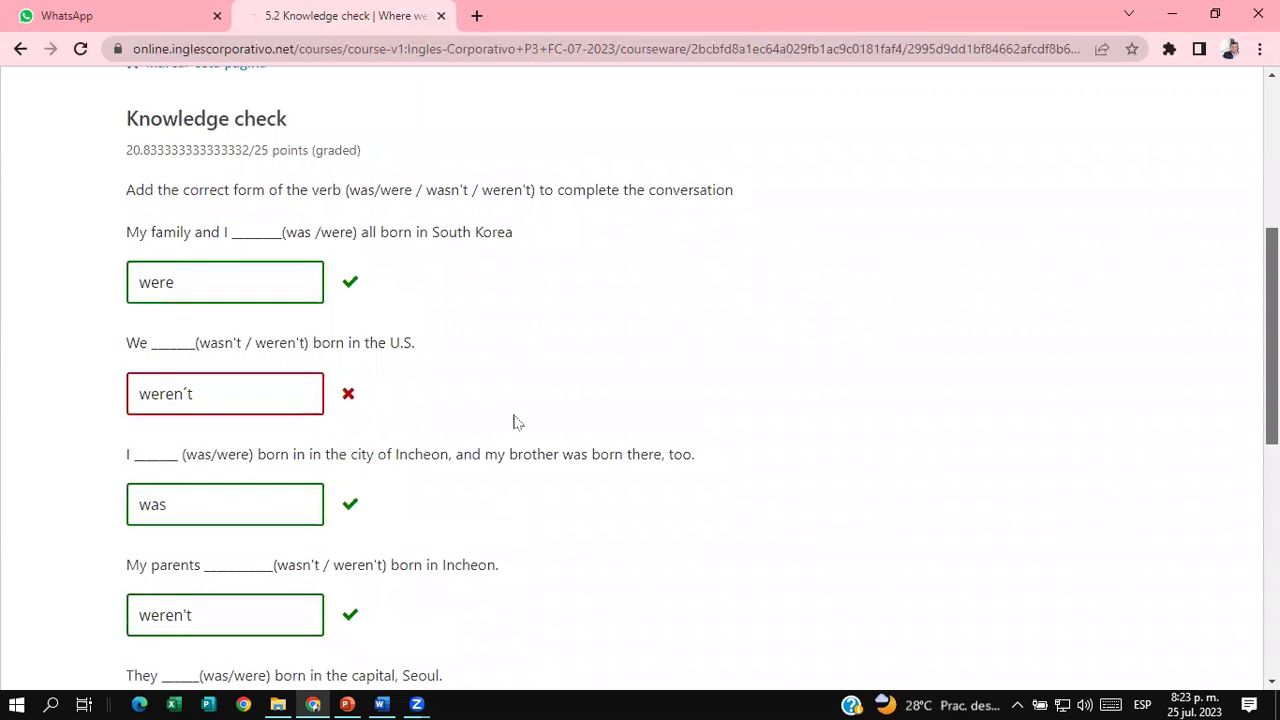
scroll(203, 410, up, 1)
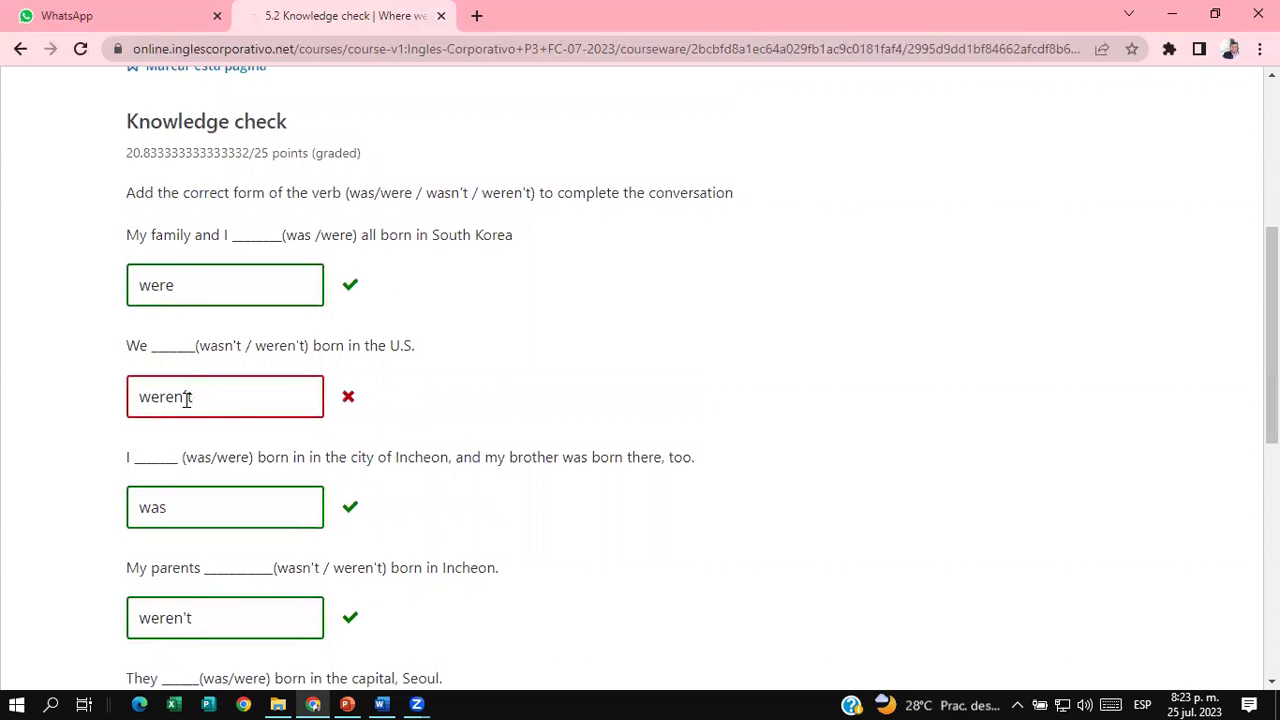
click(185, 400)
key(BackSpace)
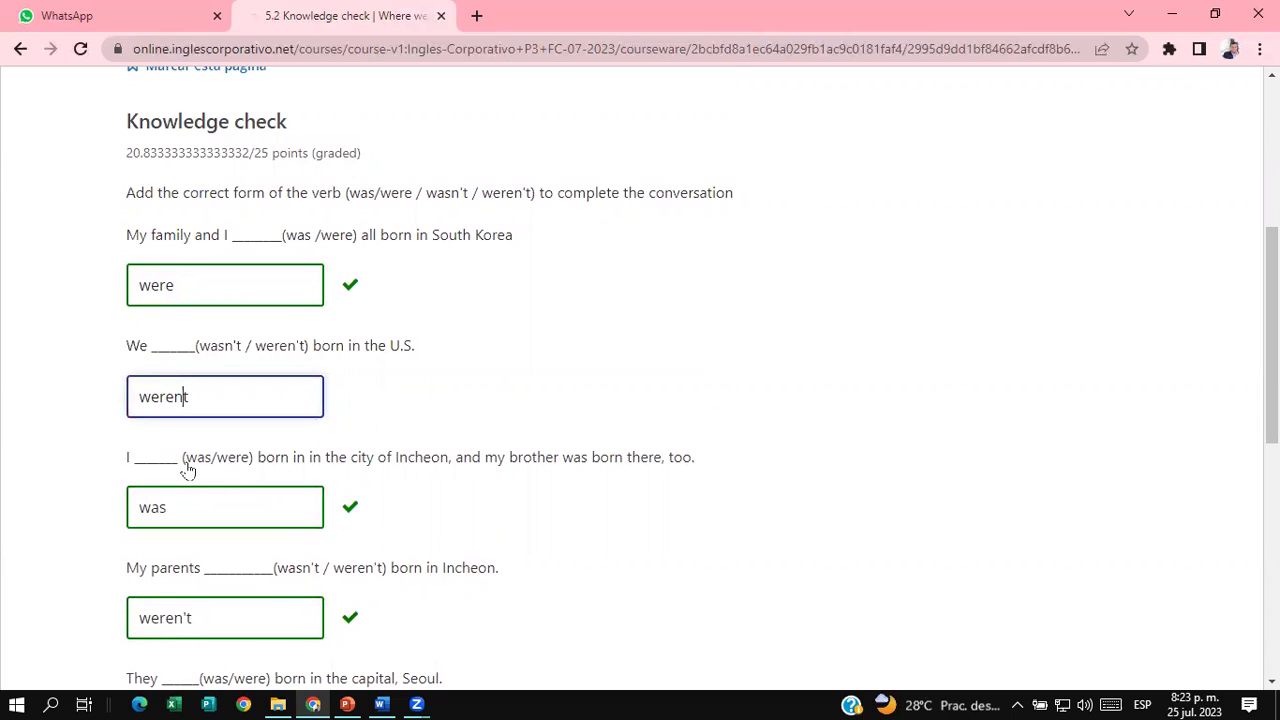
text(´)
key(BackSpace)
text(´v)
key(BackSpace)
key(BackSpace)
text(')
scroll(240, 440, down, 5)
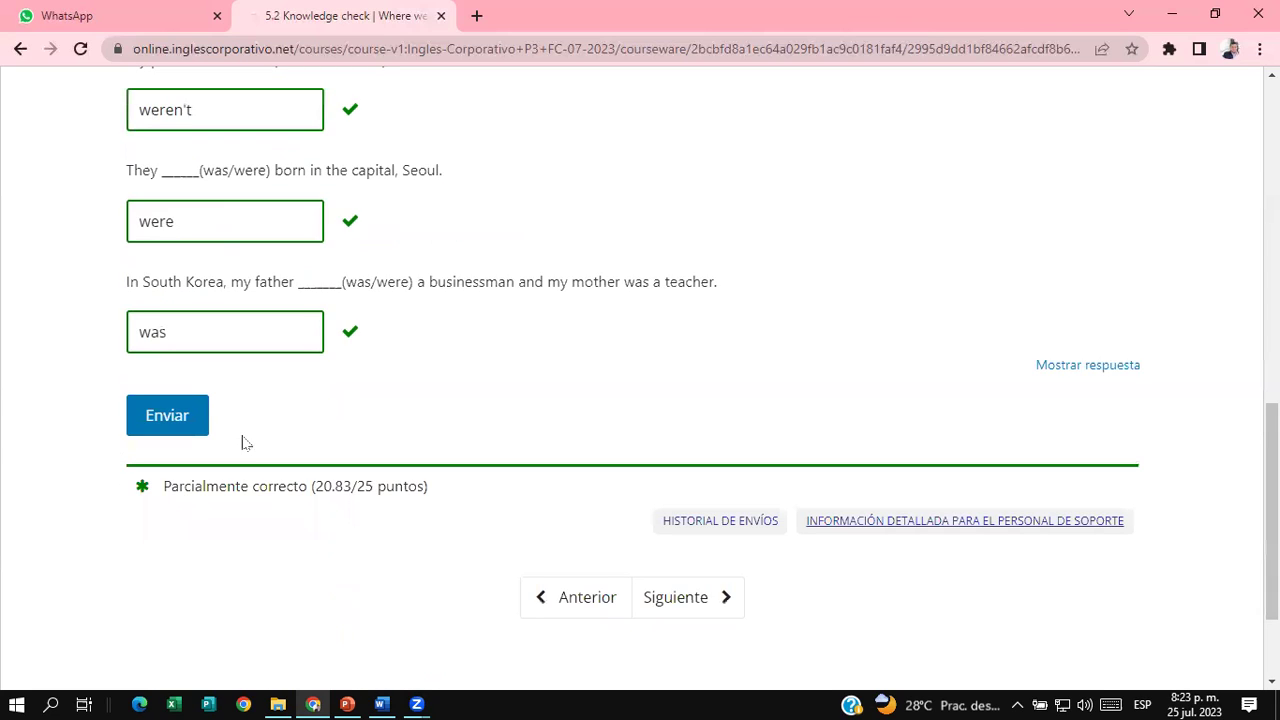
click(190, 405)
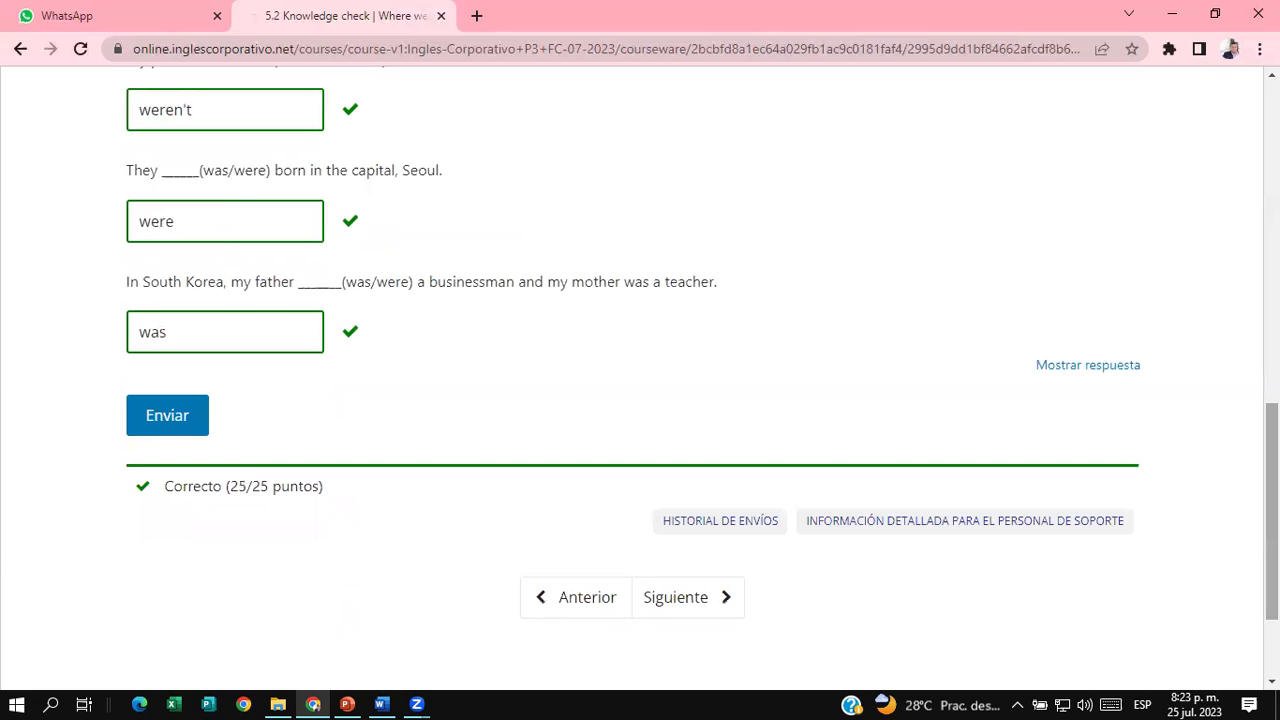
Review the graded answers and open unit 5.3 Lesson objective.
scroll(700, 374, up, 1)
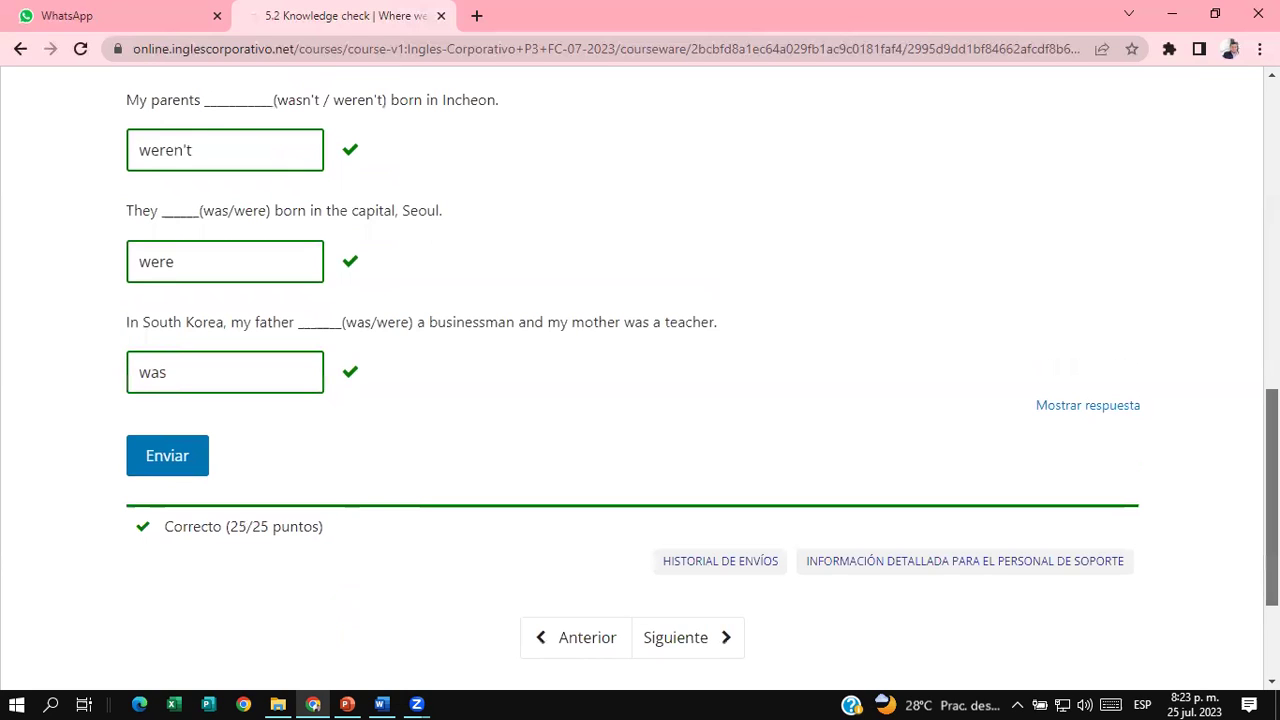
scroll(700, 374, up, 1)
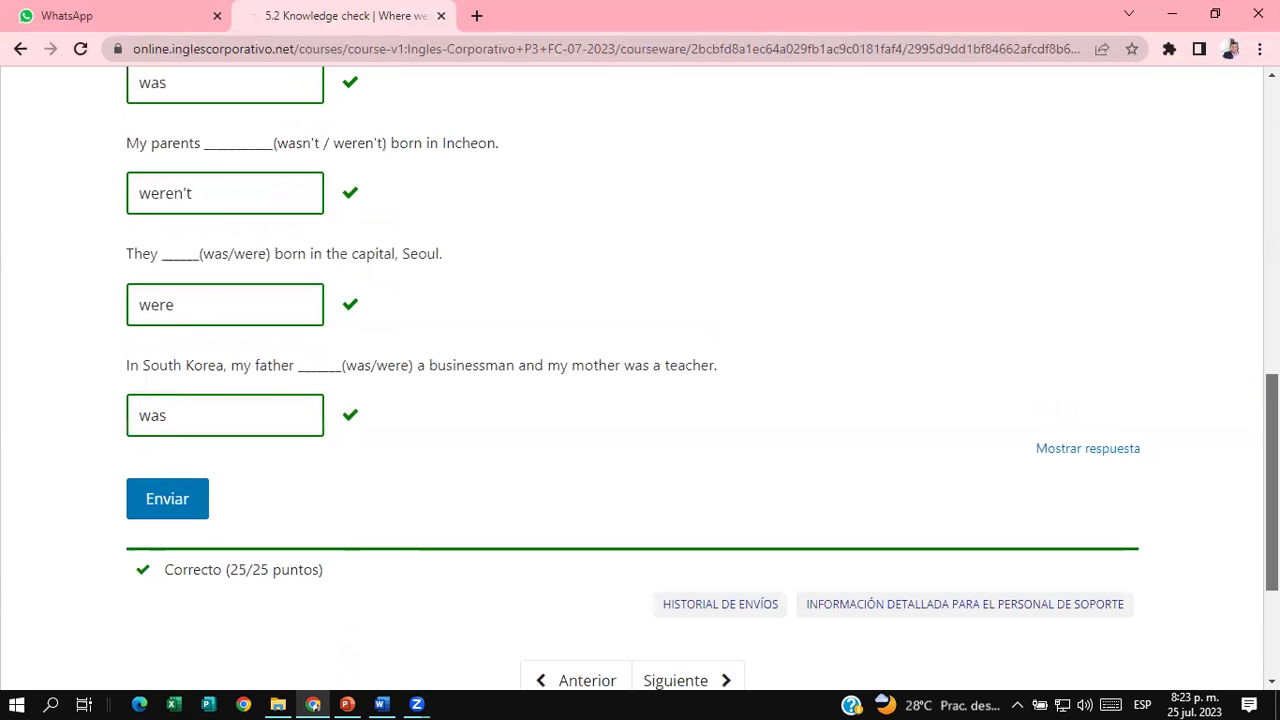
scroll(386, 337, up, 15)
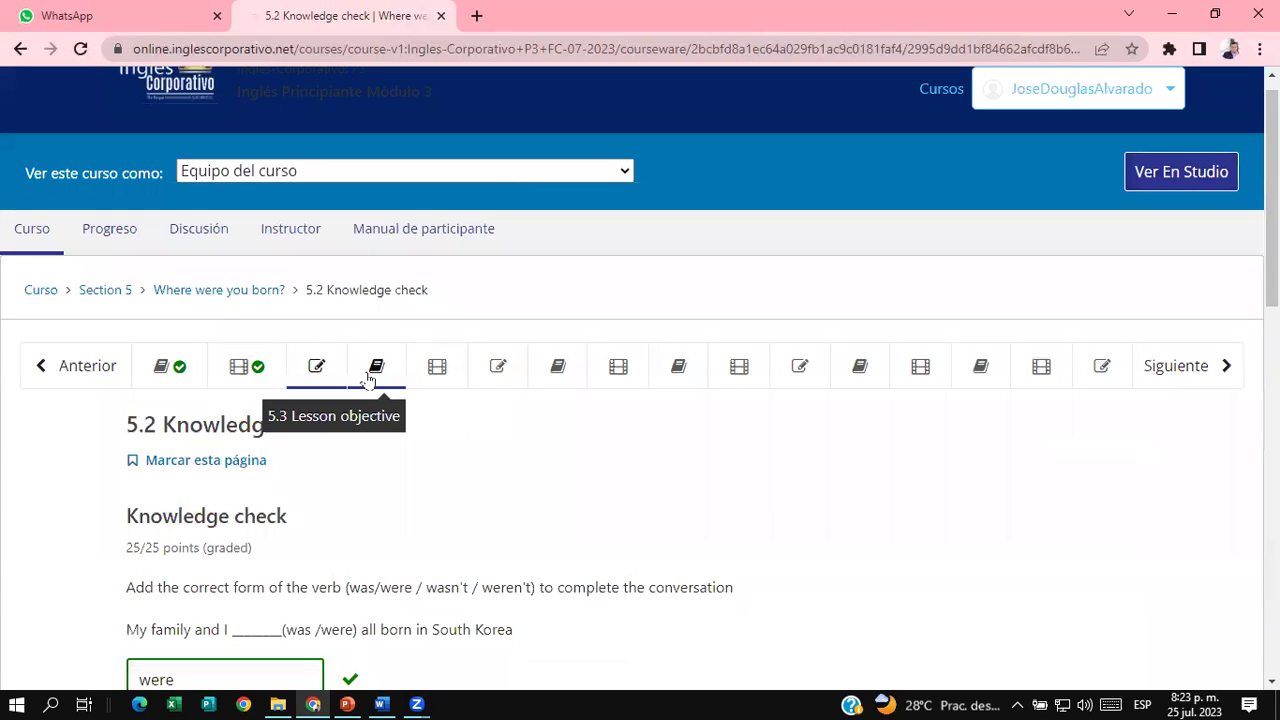
click(376, 370)
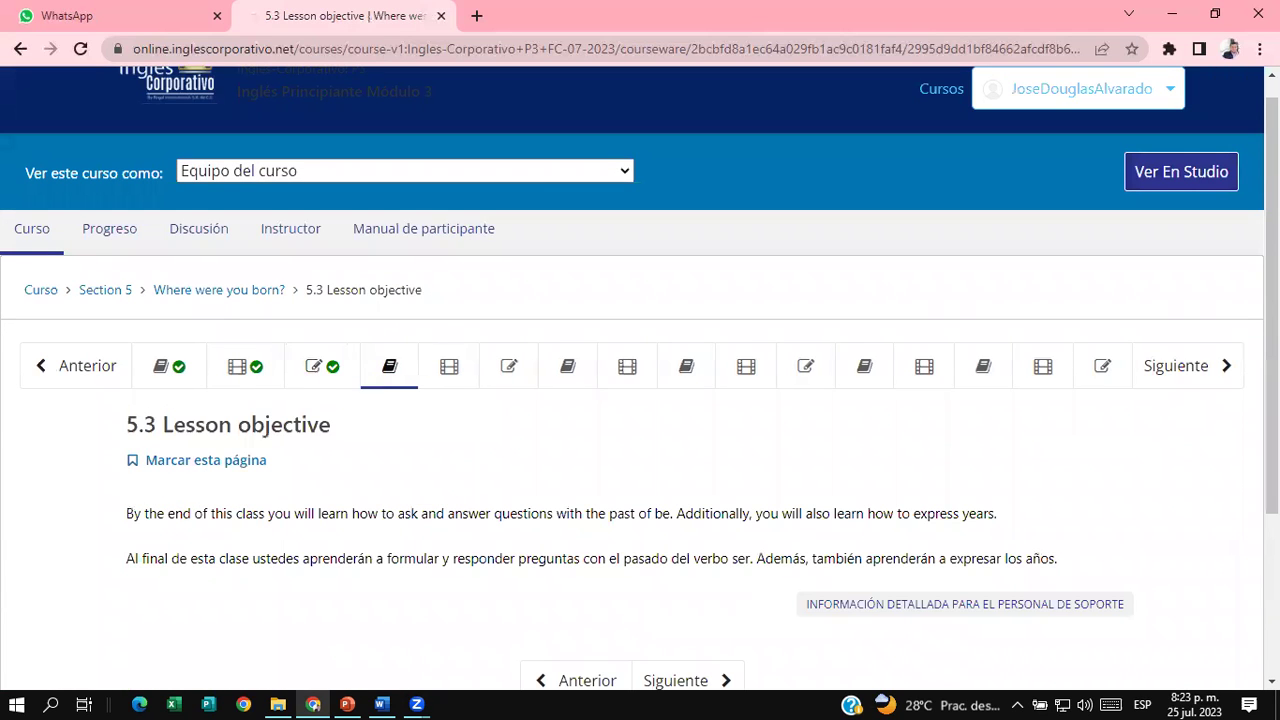
Read through the English lesson objective, highlighting the whole sentence from "By the end of this class" to "express years".
scroll(538, 399, down, 1)
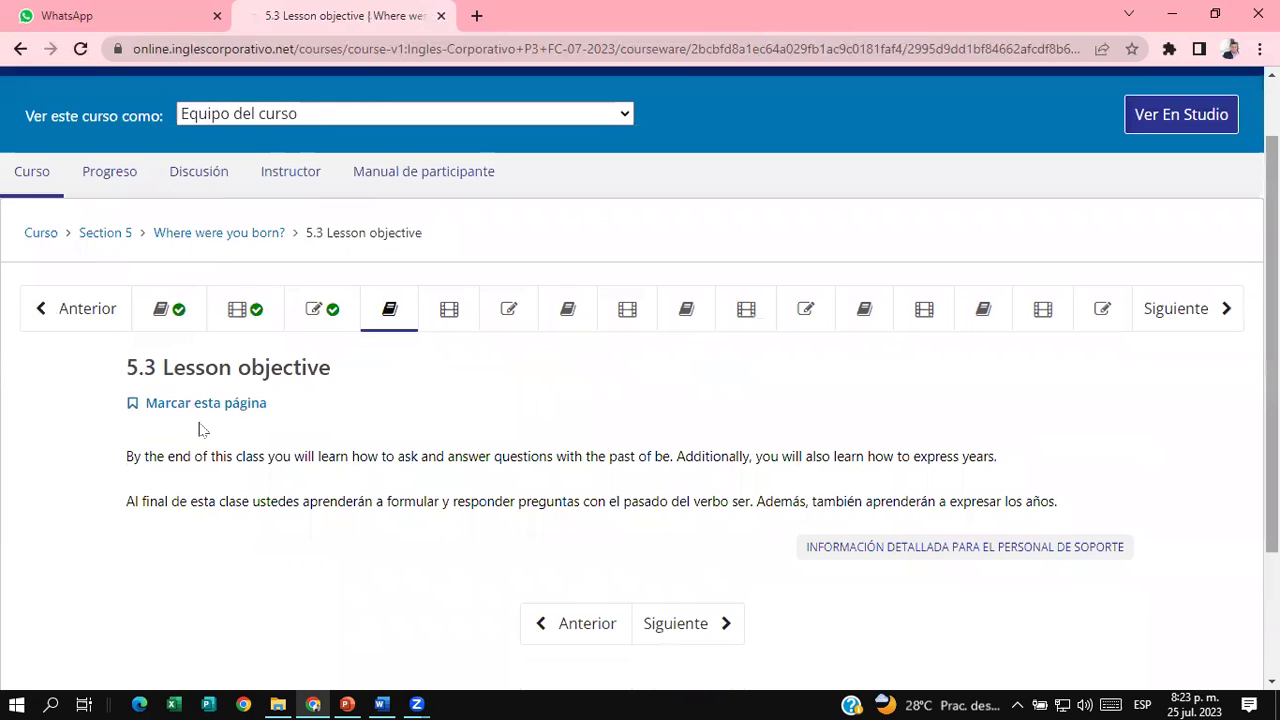
double_click(130, 458)
drag(310, 465, 332, 468)
drag(566, 485, 769, 457)
drag(855, 472, 1000, 472)
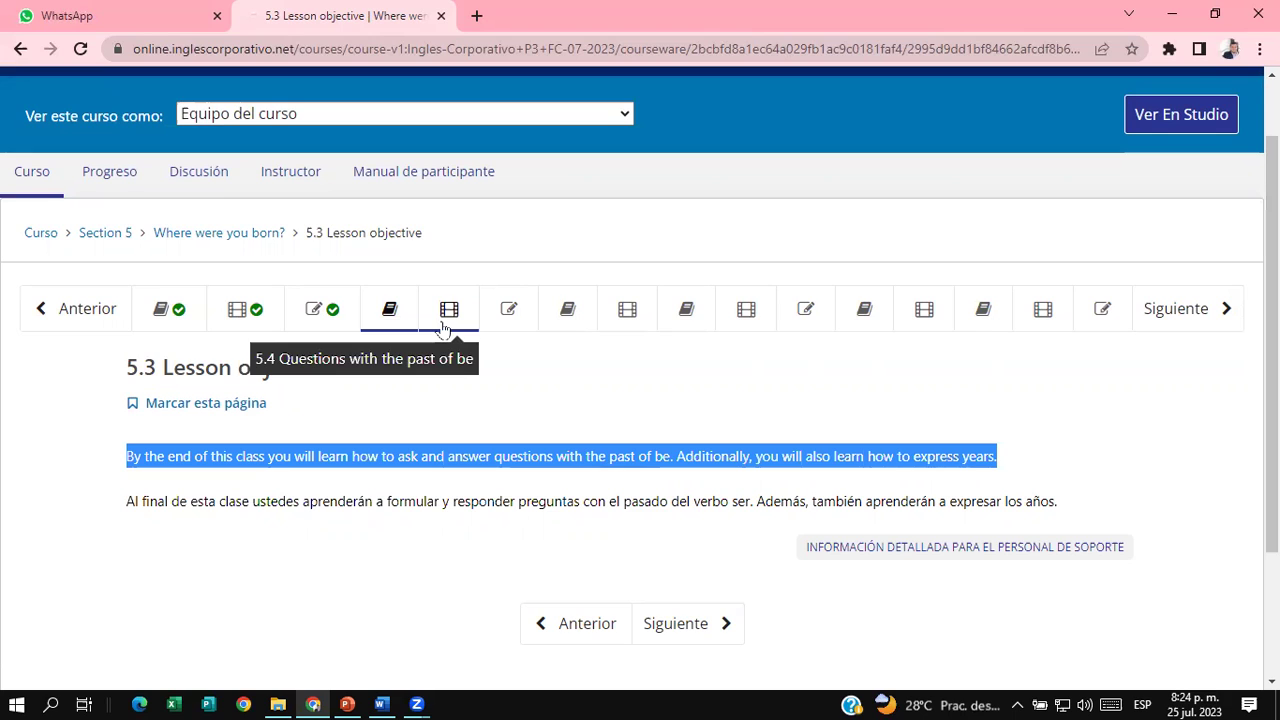
Open unit 5.4 Questions with the past of be and start its video in full screen.
click(445, 330)
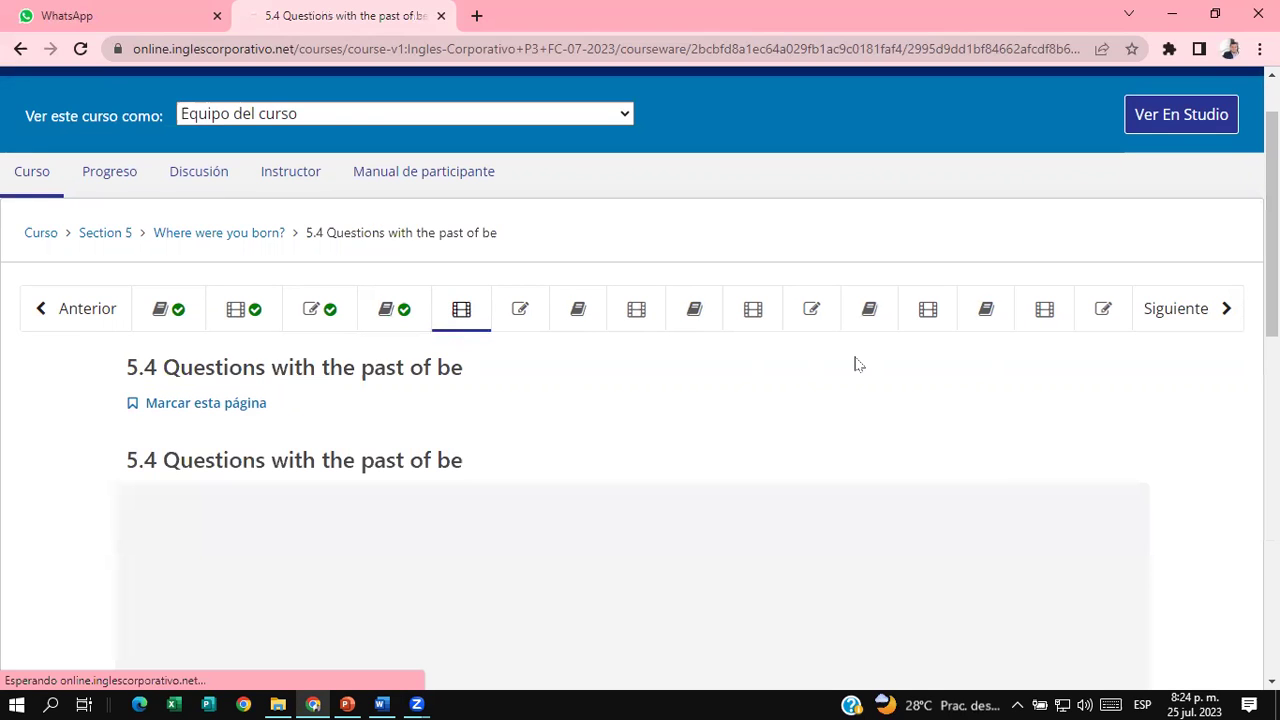
scroll(855, 364, down, 2)
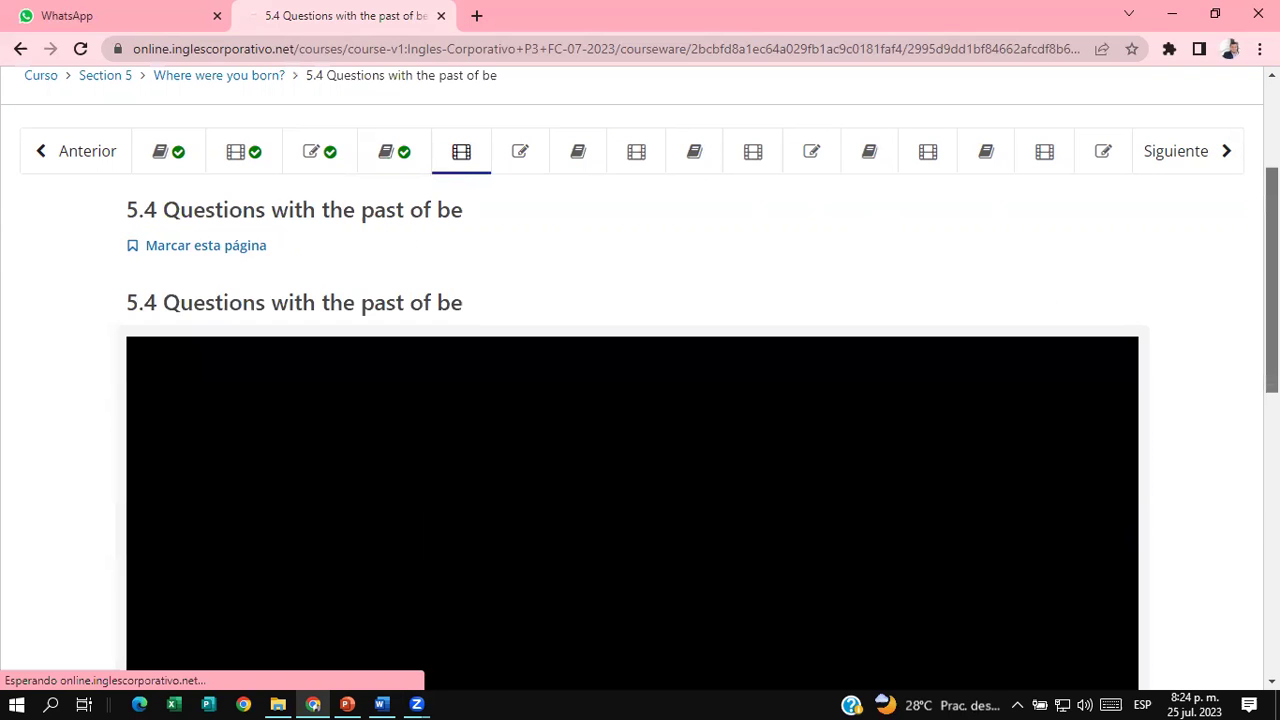
scroll(640, 400, down, 2)
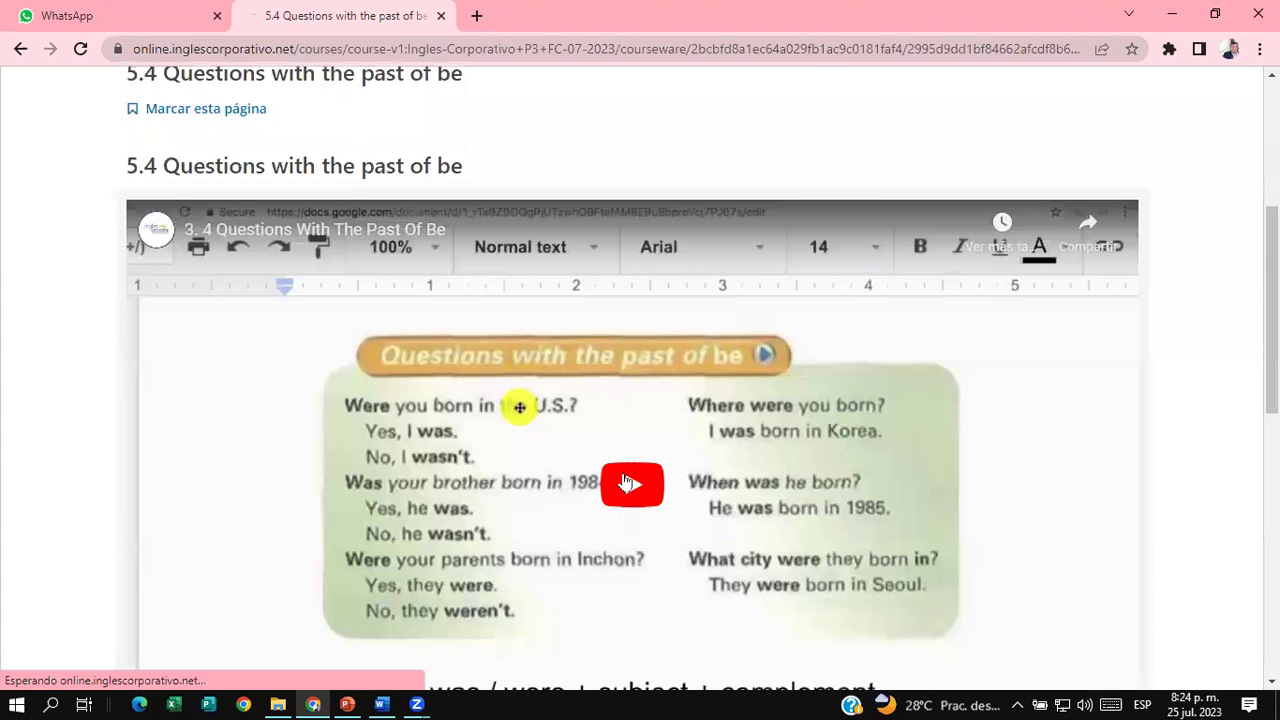
click(627, 483)
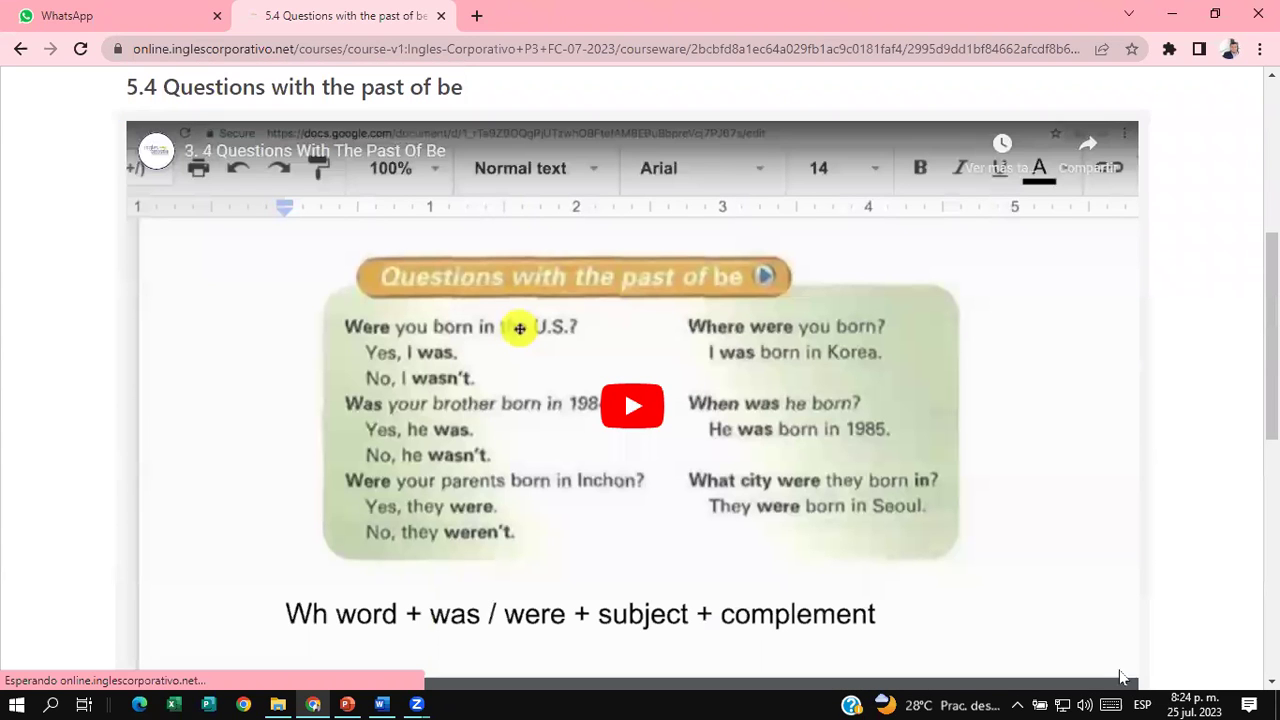
scroll(1120, 677, down, 1)
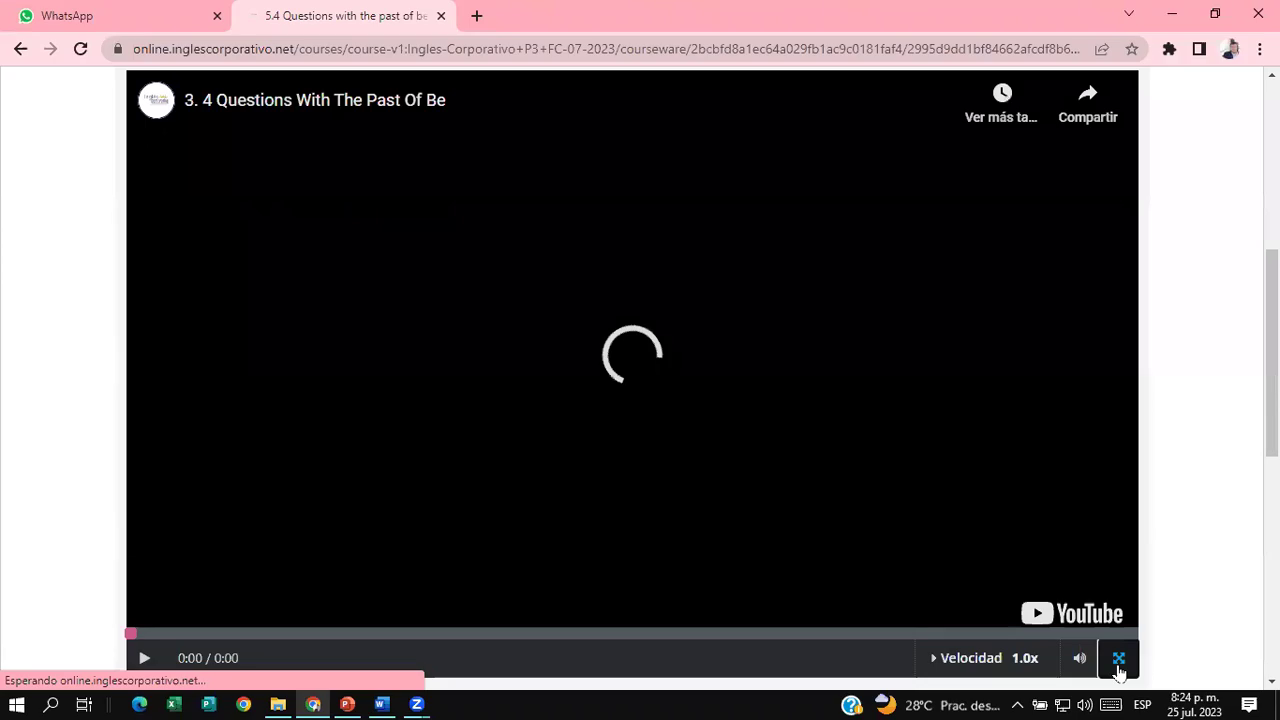
click(1118, 659)
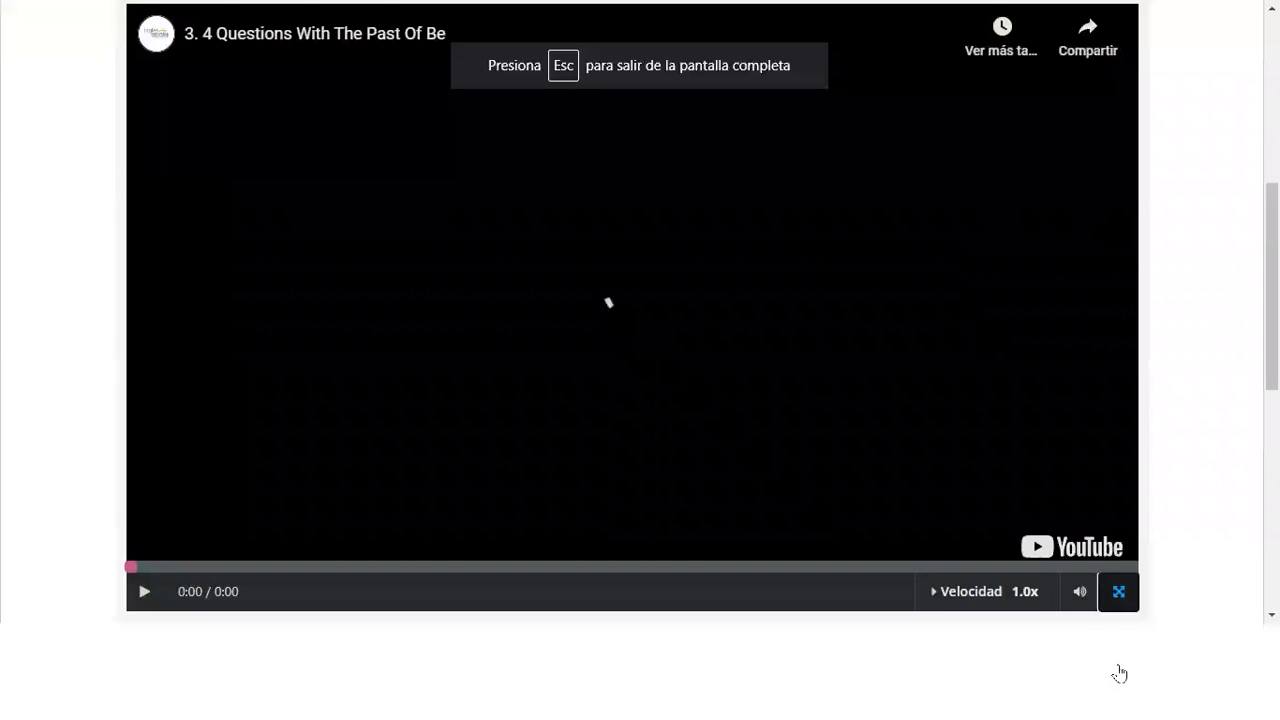